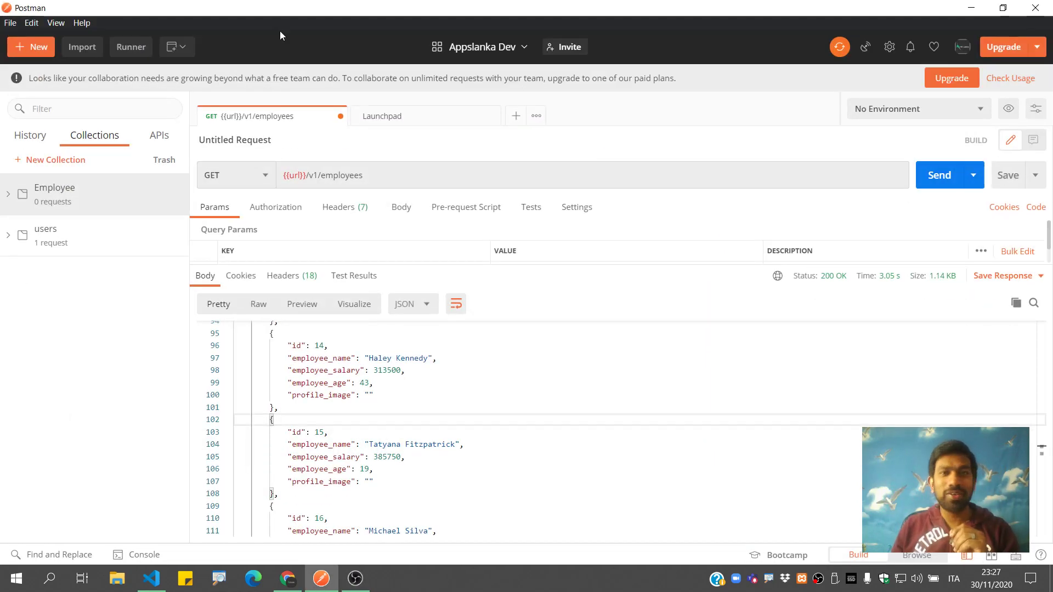
drag(528, 12, 367, 70)
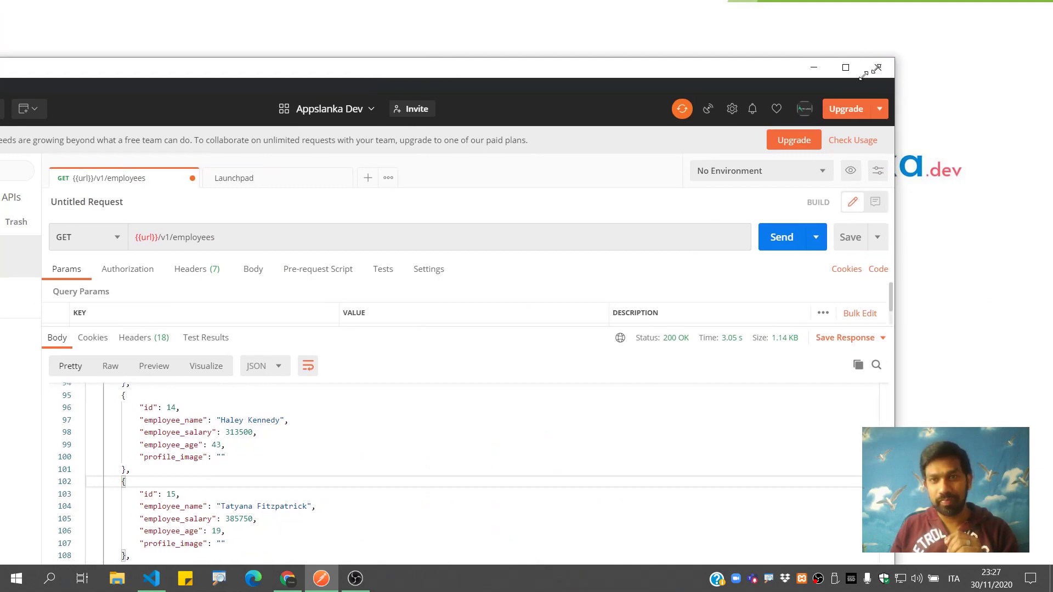
drag(894, 60, 424, 179)
drag(325, 198, 879, 53)
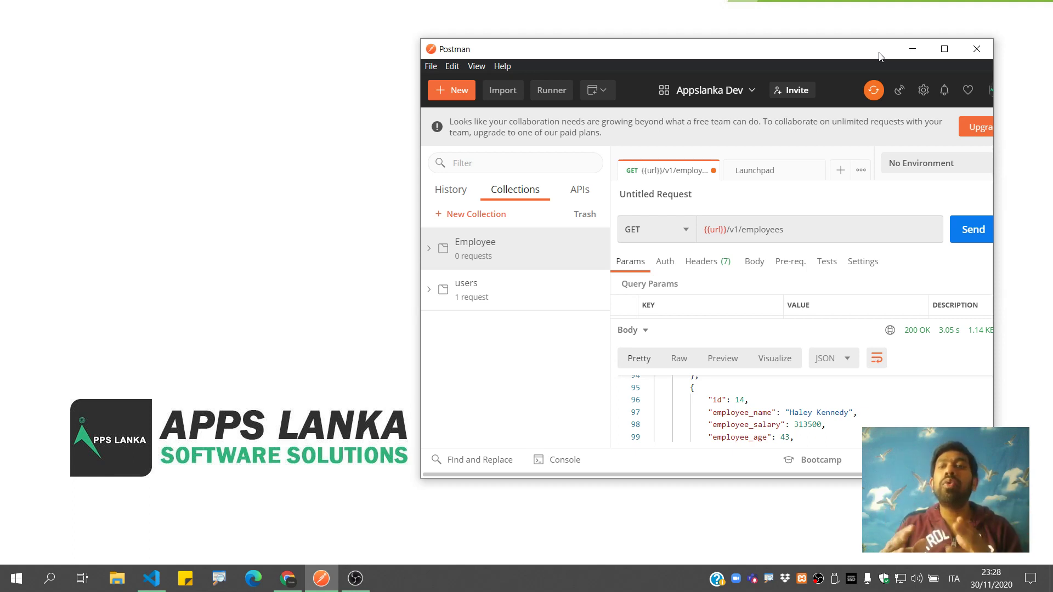
click(933, 55)
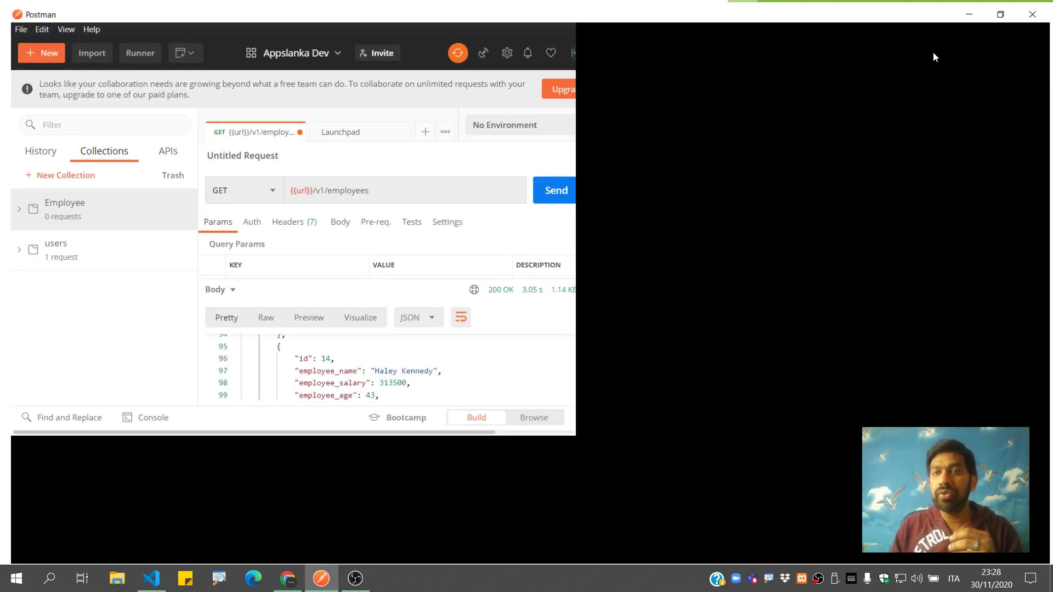
mouse_move(303, 177)
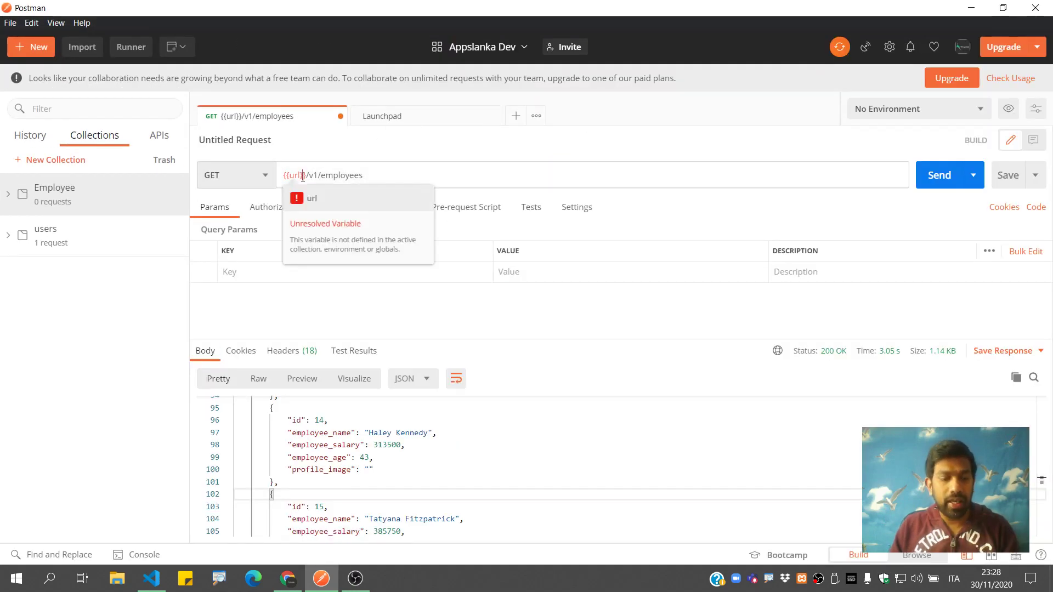
key(ctrl+z)
key(ctrl+z)
key(ctrl+z)
key(ctrl+z)
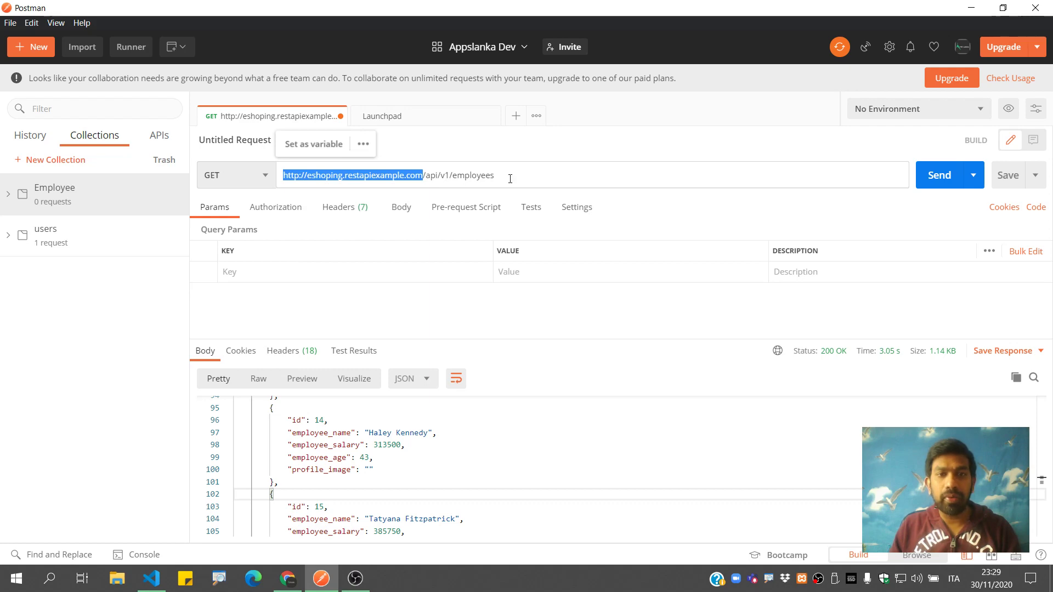
click(510, 178)
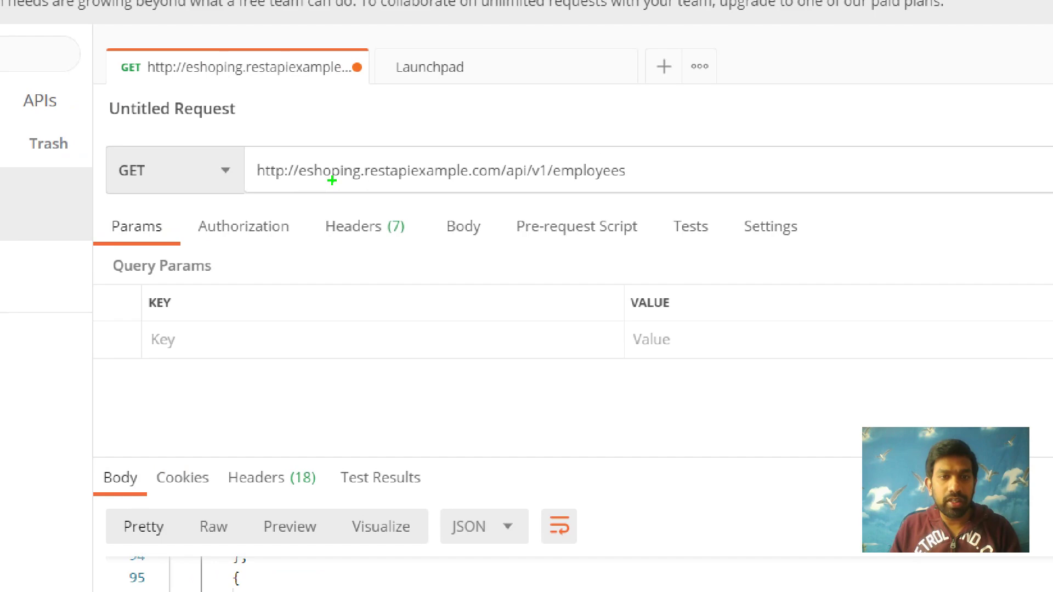
key(ctrl+z)
double_click(333, 182)
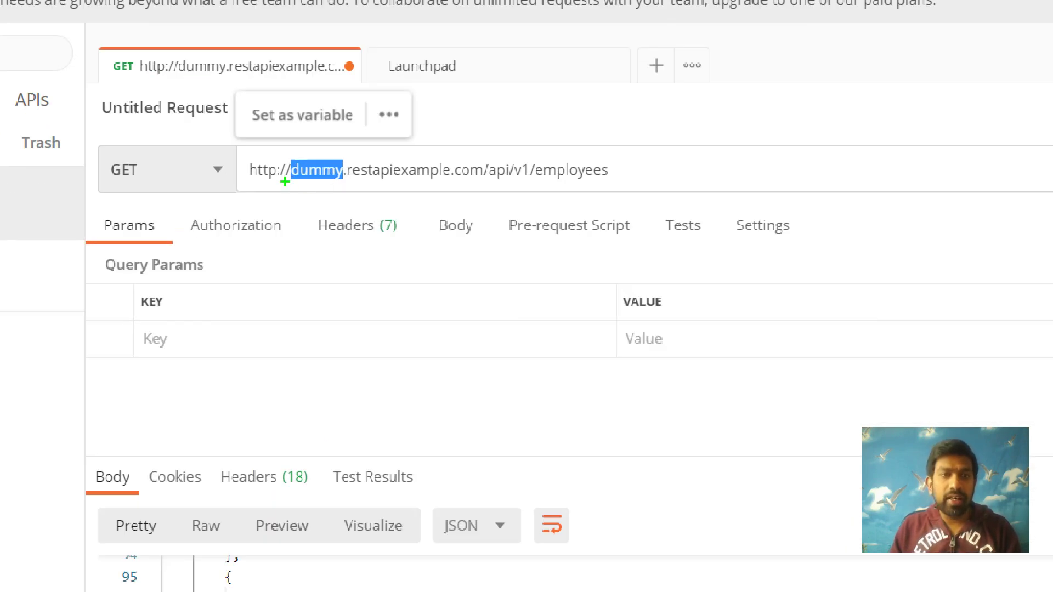
drag(284, 182, 623, 185)
key(Escape)
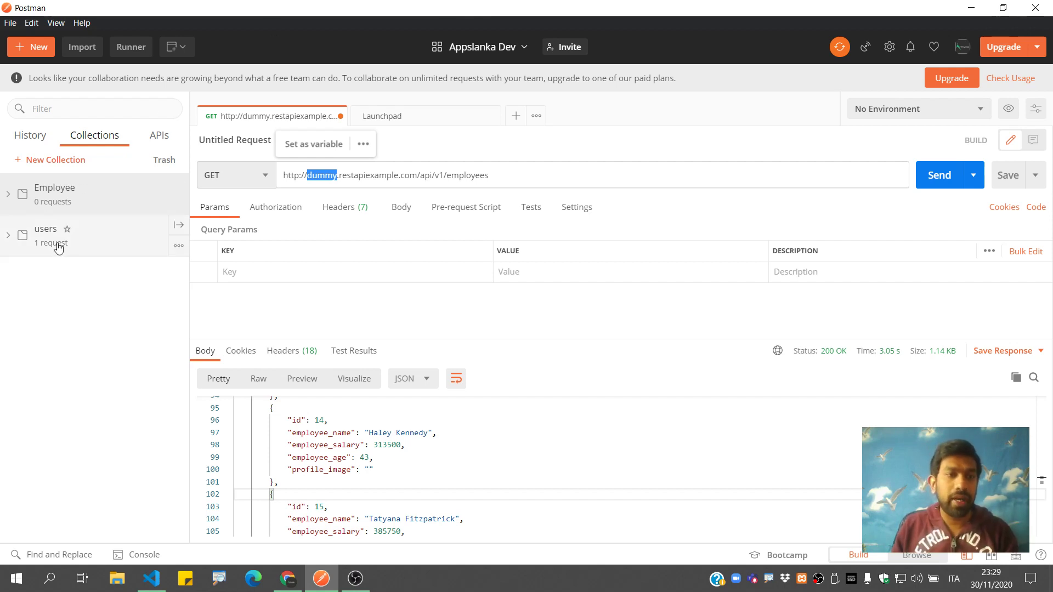
Start a new collection and name it "Employee Details".
click(65, 268)
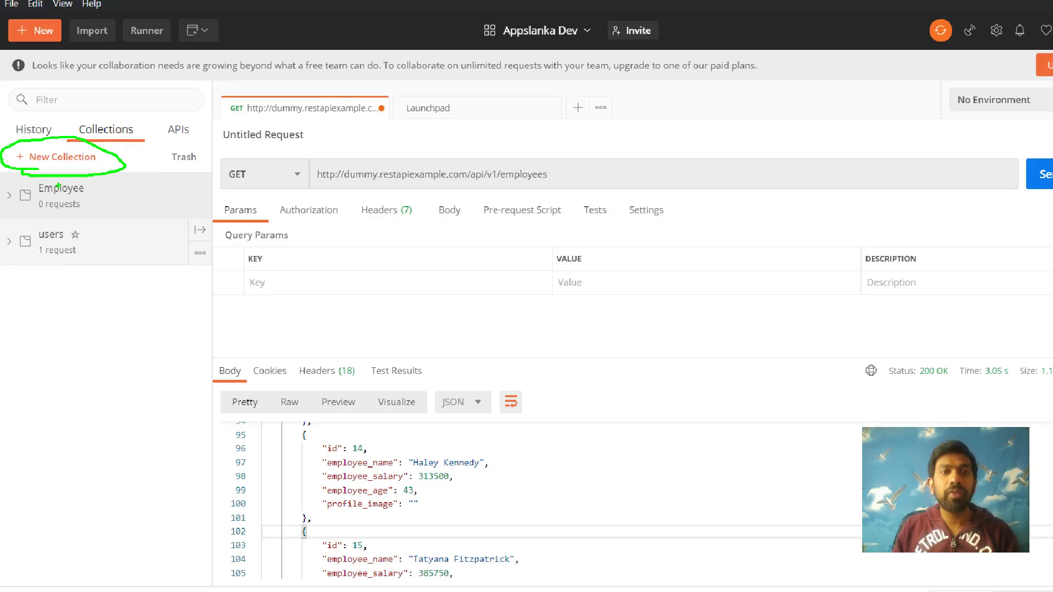
click(87, 162)
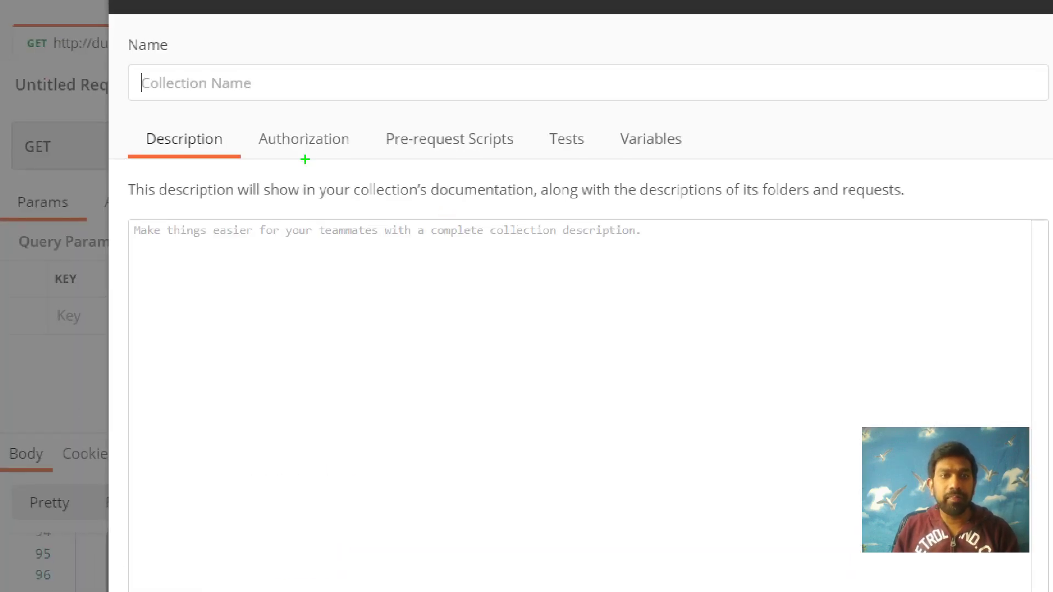
drag(237, 117, 359, 156)
drag(364, 118, 570, 160)
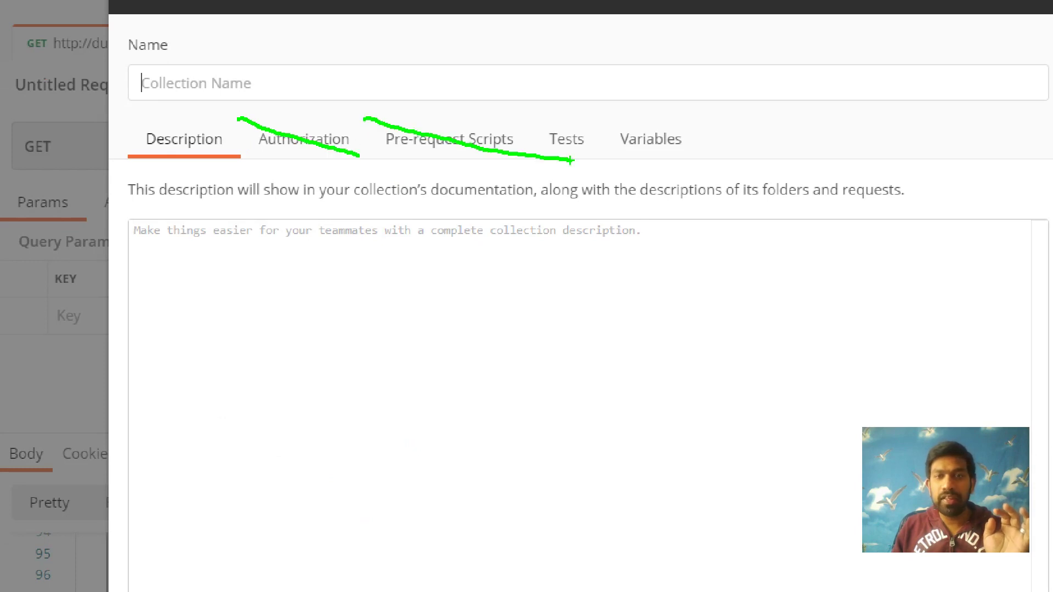
mouse_move(543, 120)
mouse_down()
mouse_move(566, 136)
mouse_move(653, 155)
mouse_up()
drag(625, 126, 735, 146)
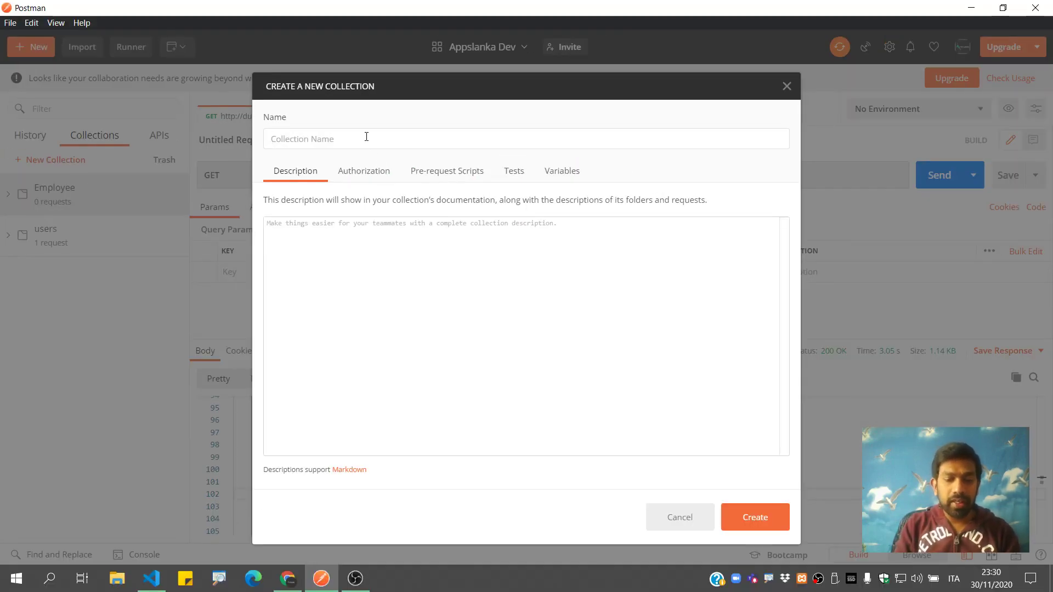
text(col)
key(BackSpace)
key(BackSpace)
key(BackSpace)
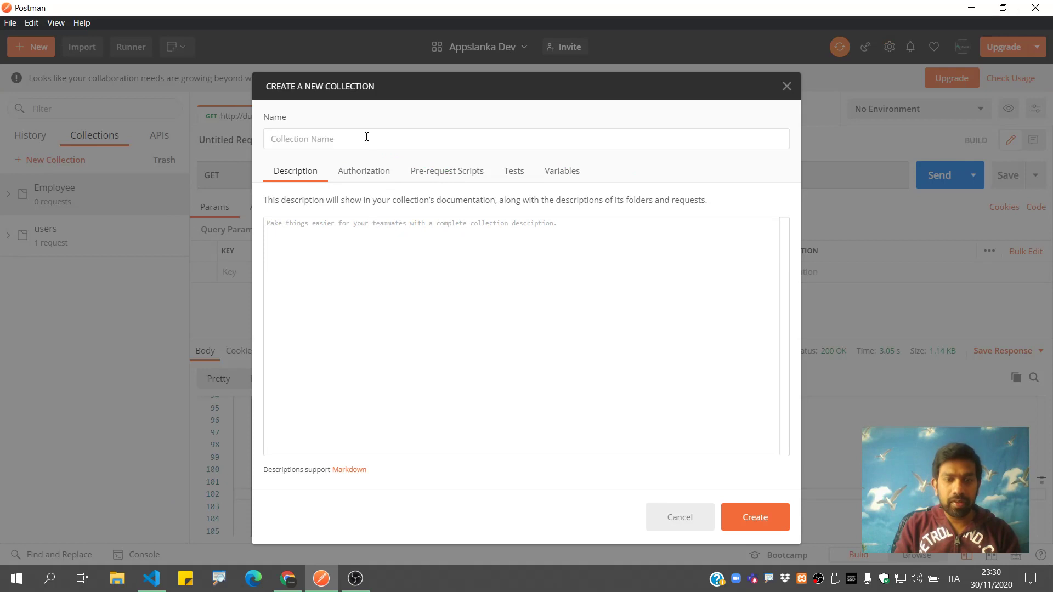
text(Empl)
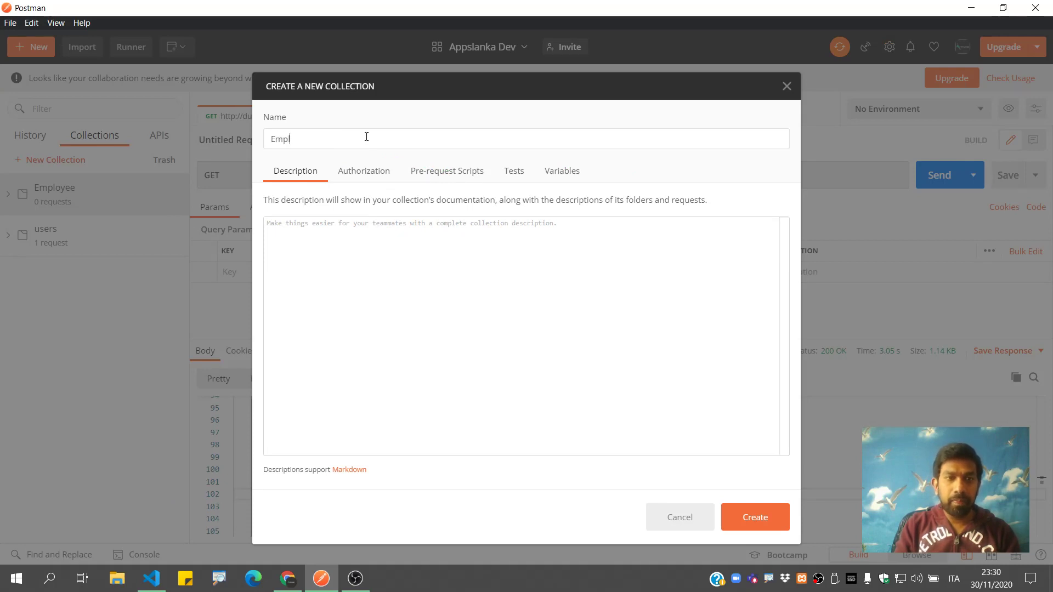
text(oyee )
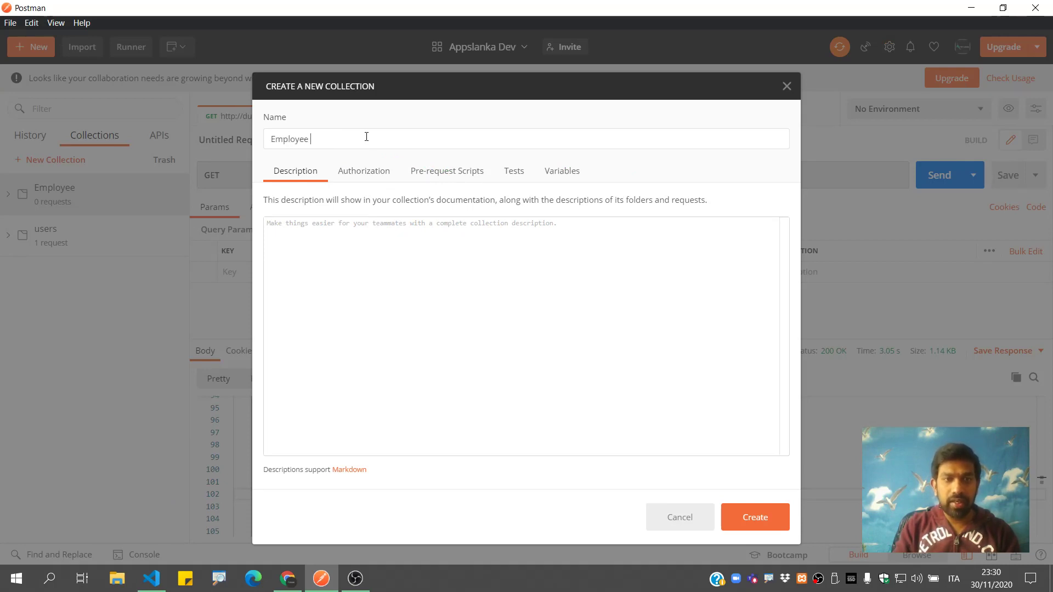
text(D)
key(BackSpace)
text(D)
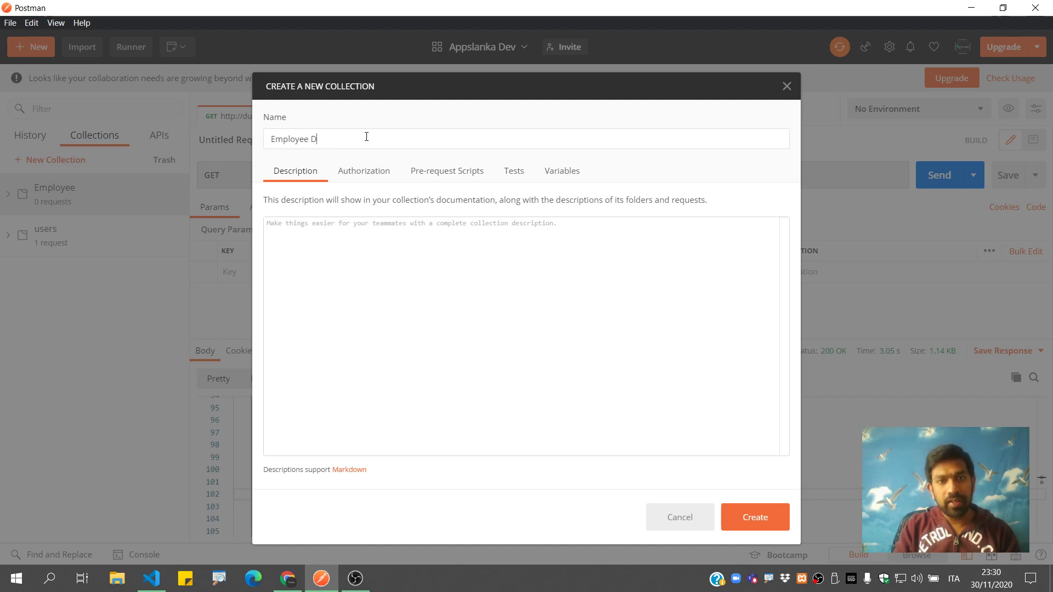
text(etails)
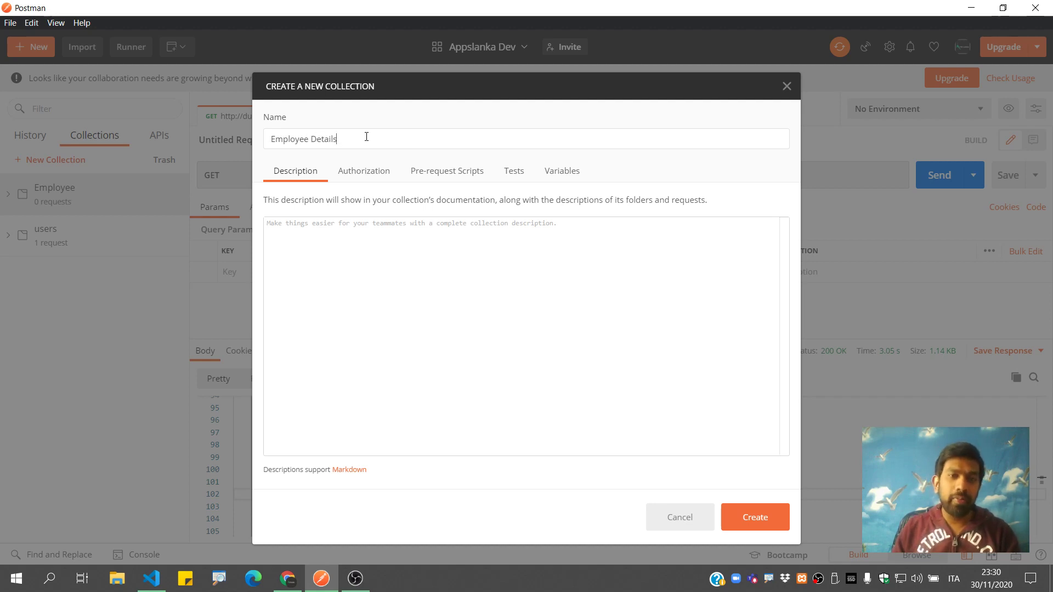
Describe the collection as "This will give list of employees and salary details." and create it.
click(405, 274)
text(This)
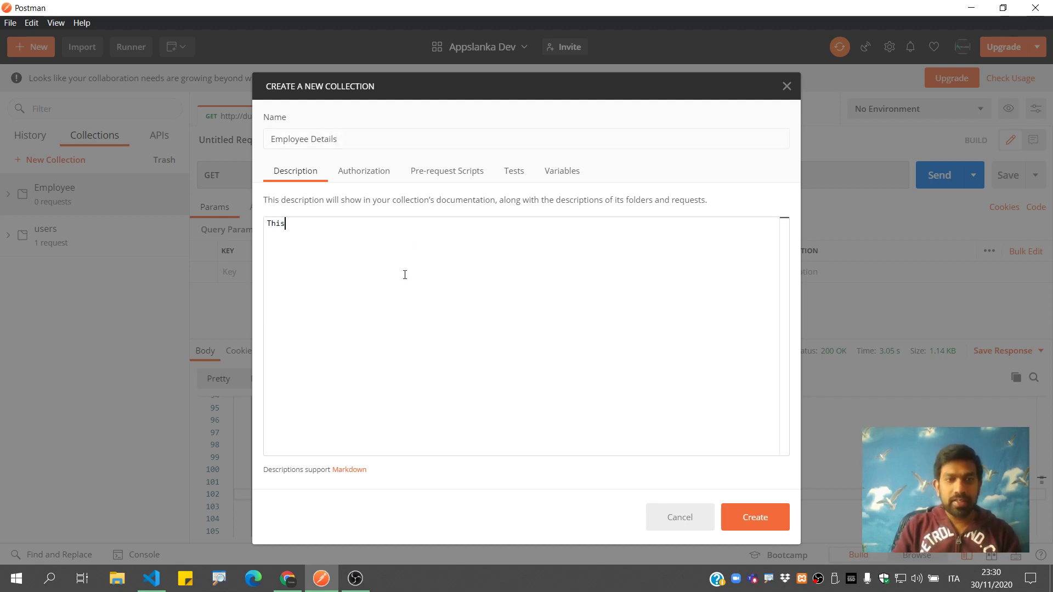
text( will give an)
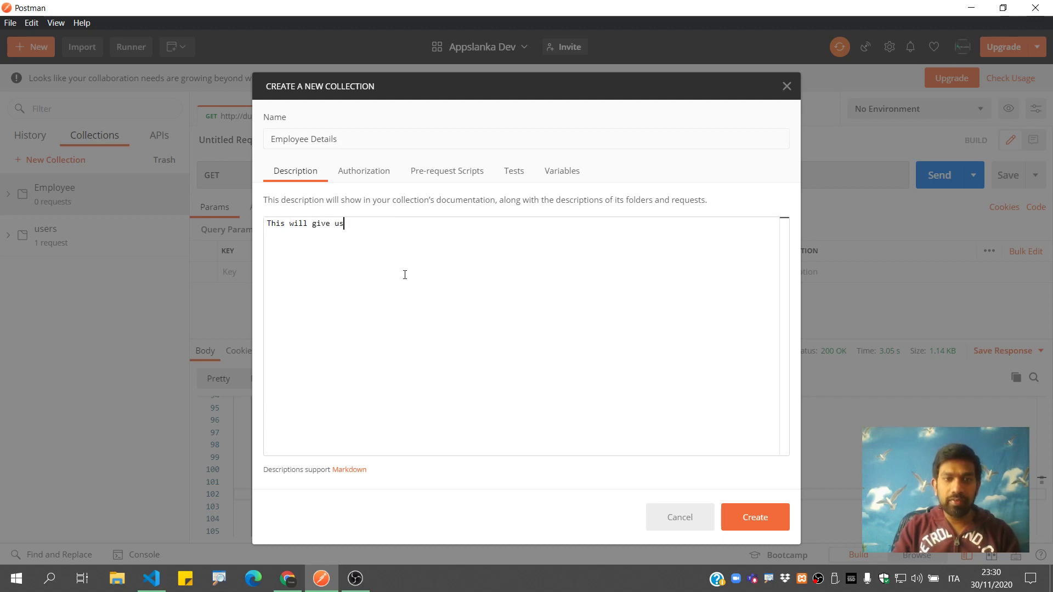
key(BackSpace)
key(BackSpace)
text(list of )
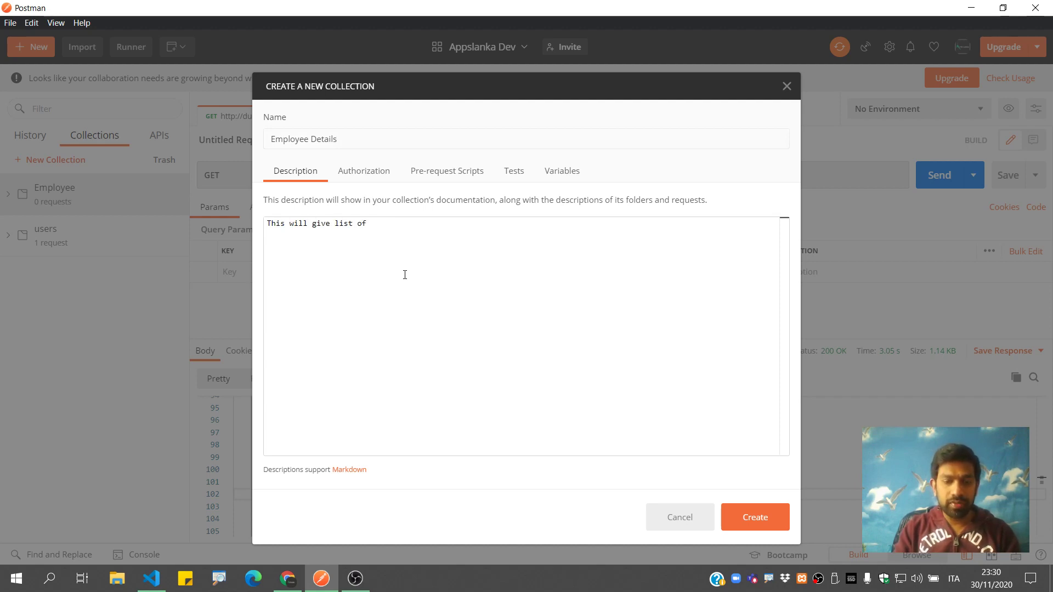
text(empleyer)
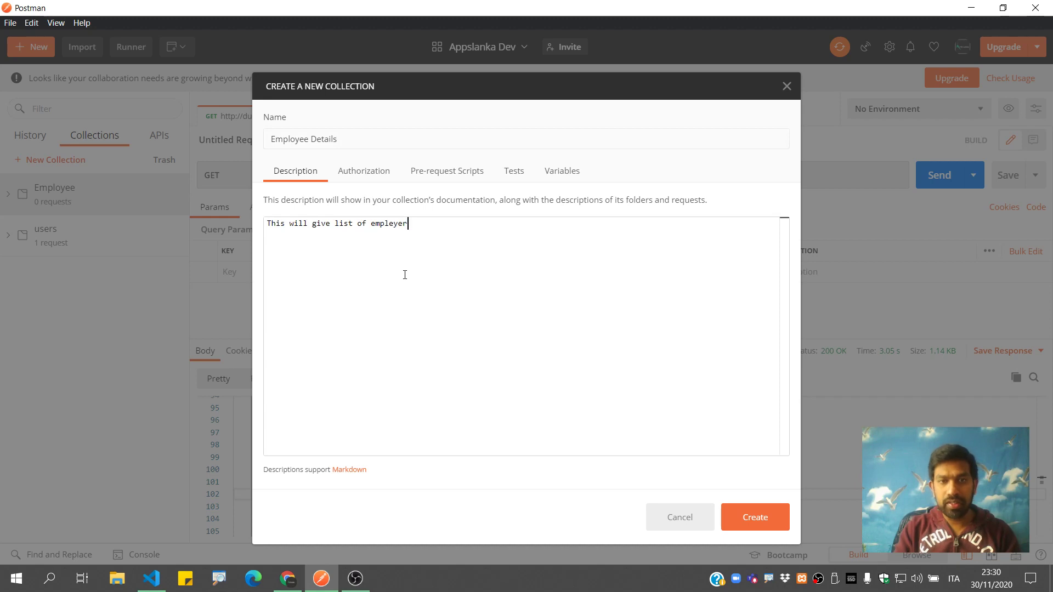
text(s)
key(BackSpace)
key(BackSpace)
key(BackSpace)
key(BackSpace)
key(BackSpace)
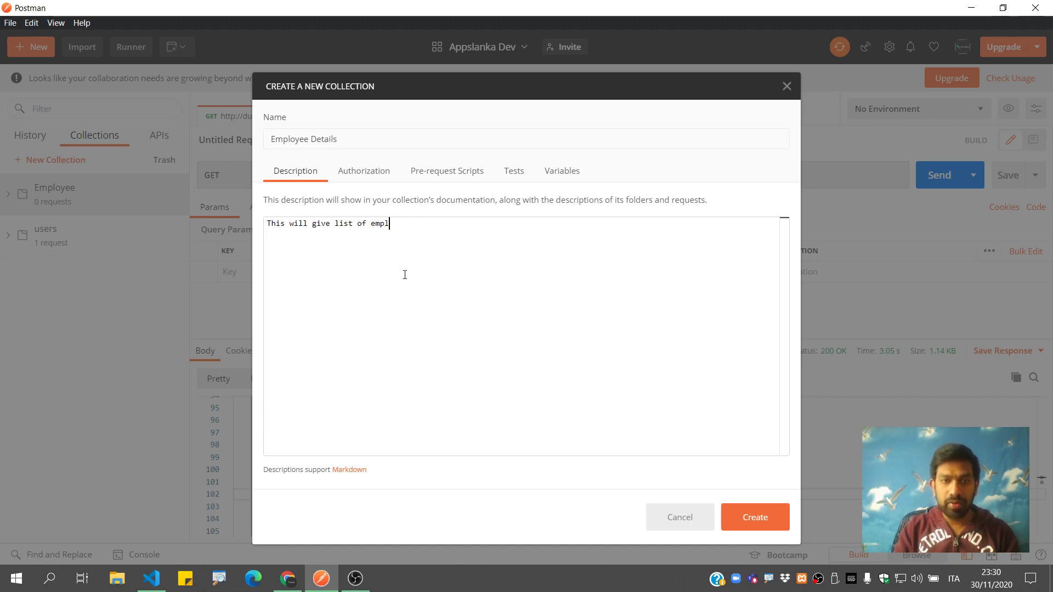
text(oyees)
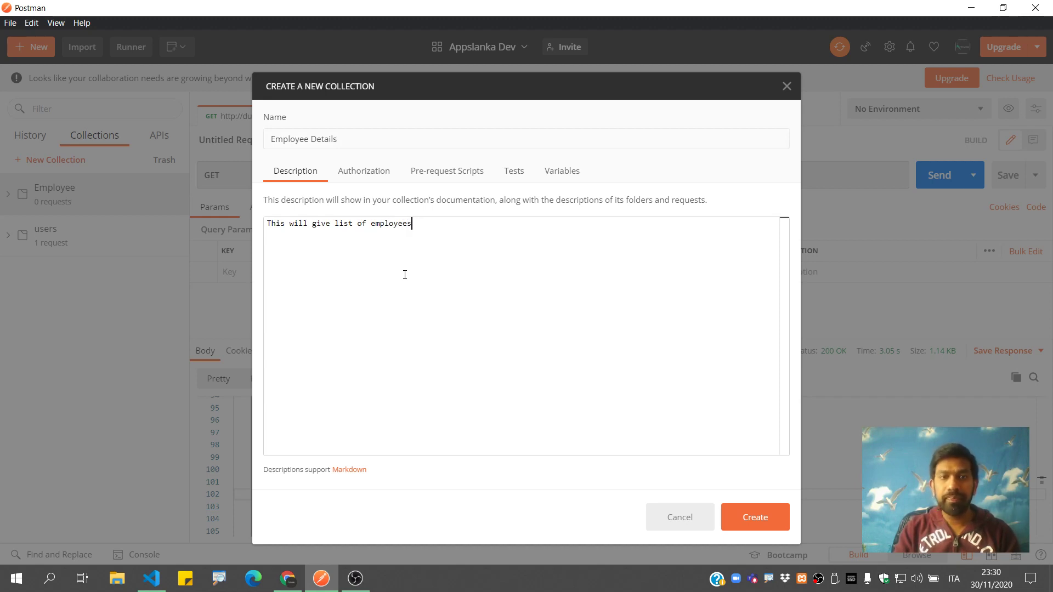
text( and salary d)
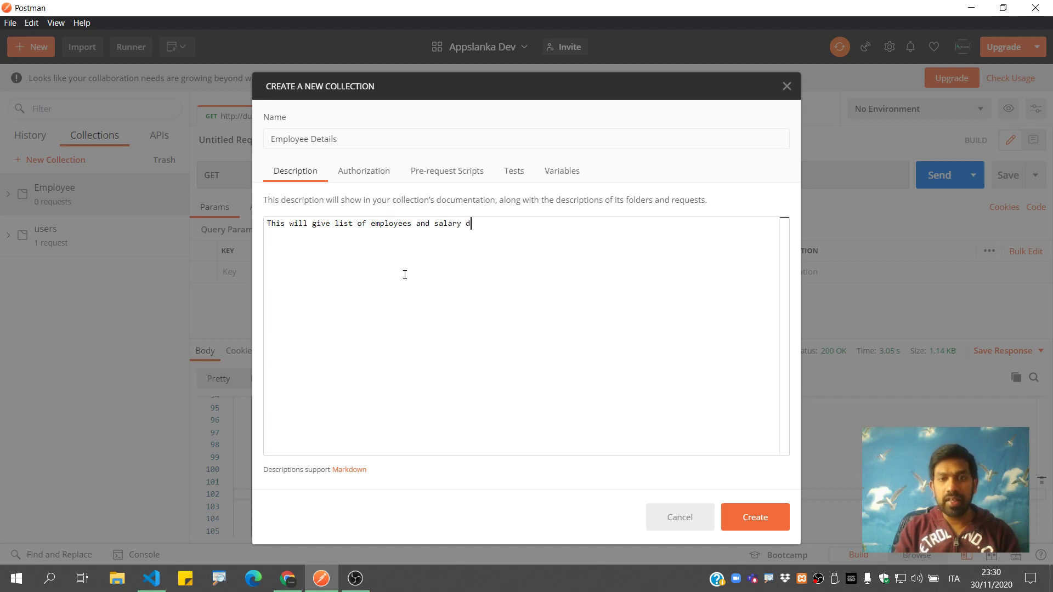
text(etails.)
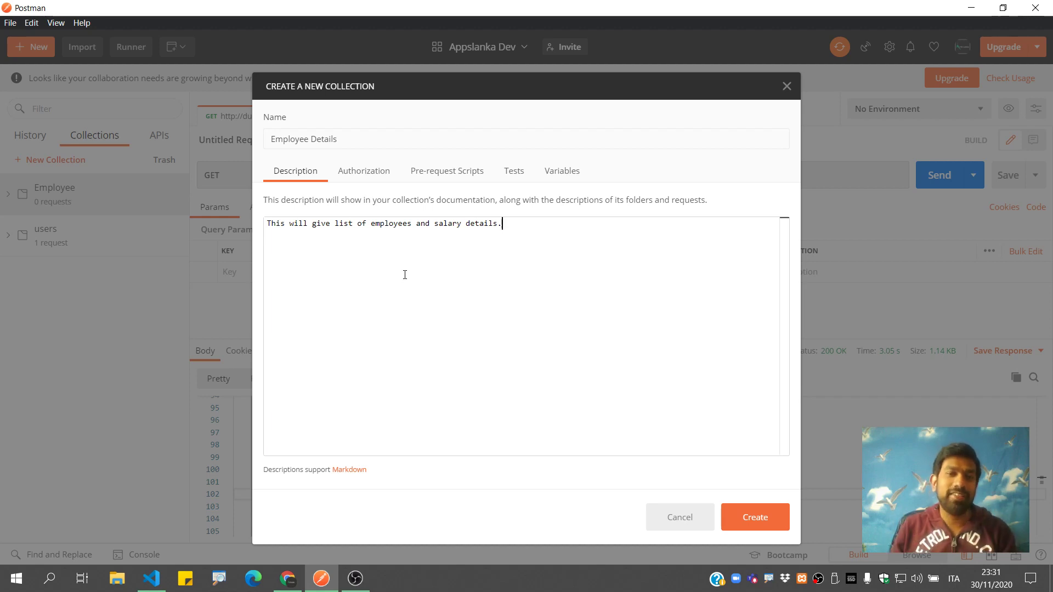
click(751, 515)
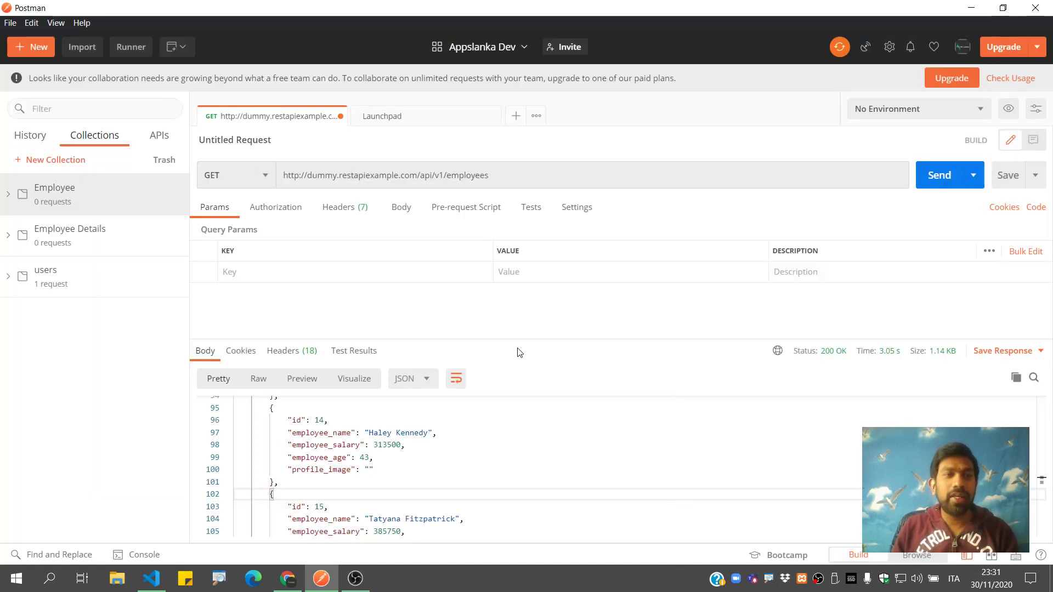
Add a request named "list of employees" to the Employee Details collection, leaving its description empty, and save it.
click(65, 237)
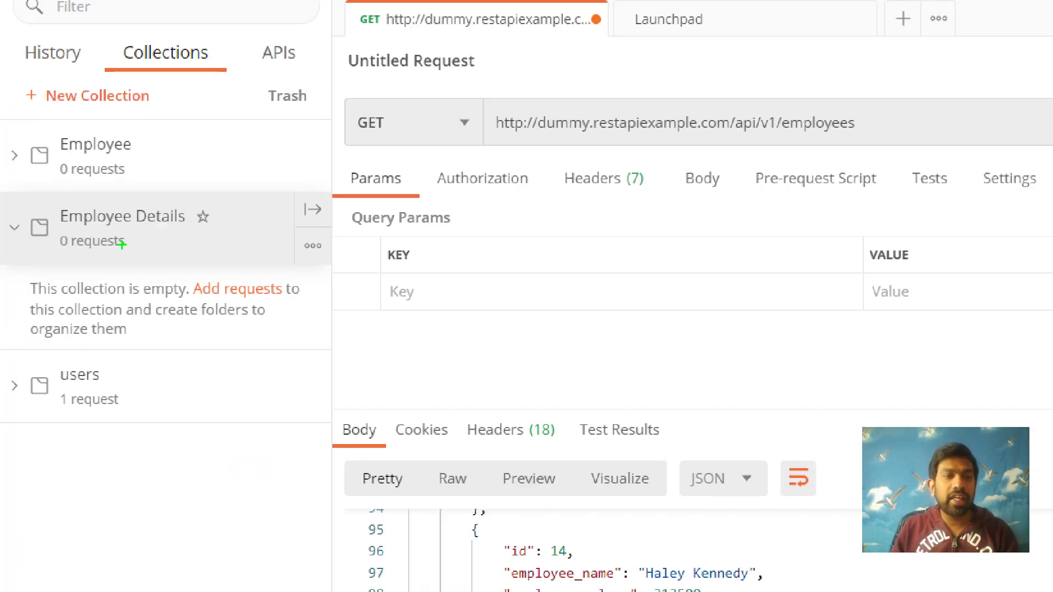
drag(106, 280, 133, 282)
mouse_move(233, 307)
mouse_down()
mouse_move(281, 283)
mouse_move(159, 285)
mouse_move(194, 311)
mouse_up()
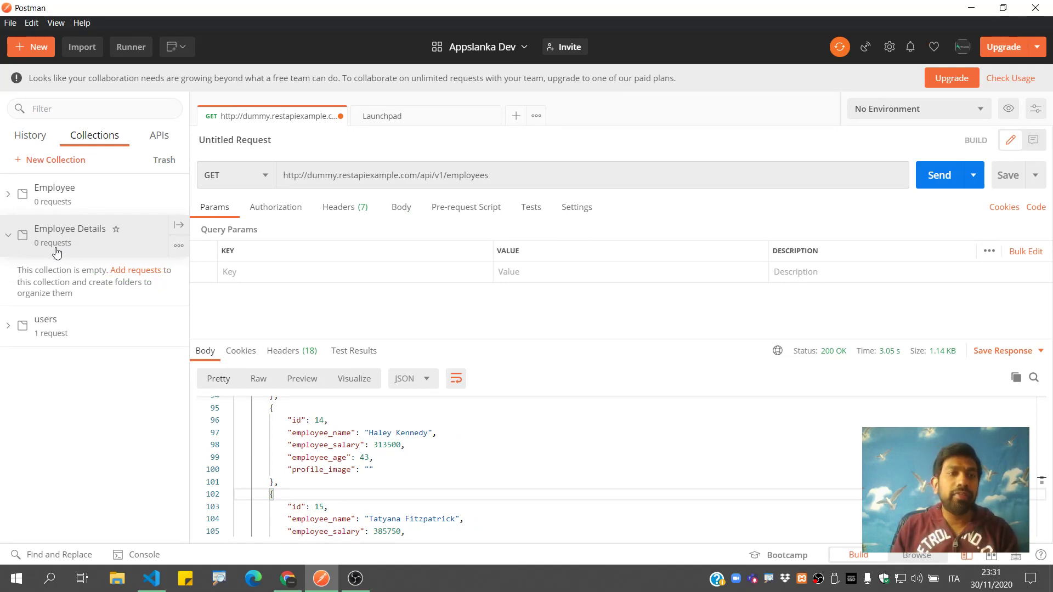
click(122, 274)
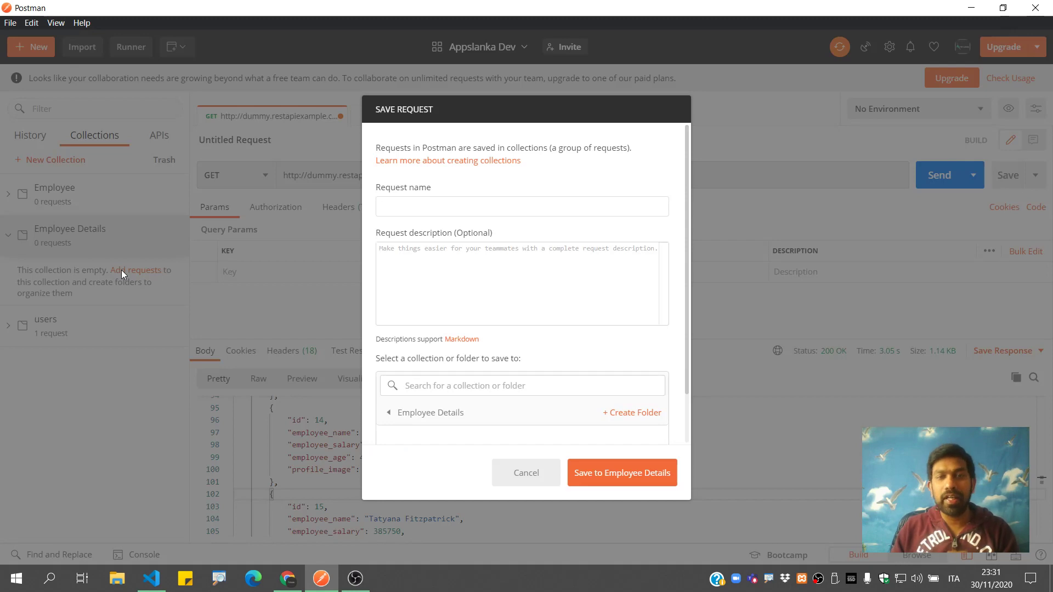
text(ls)
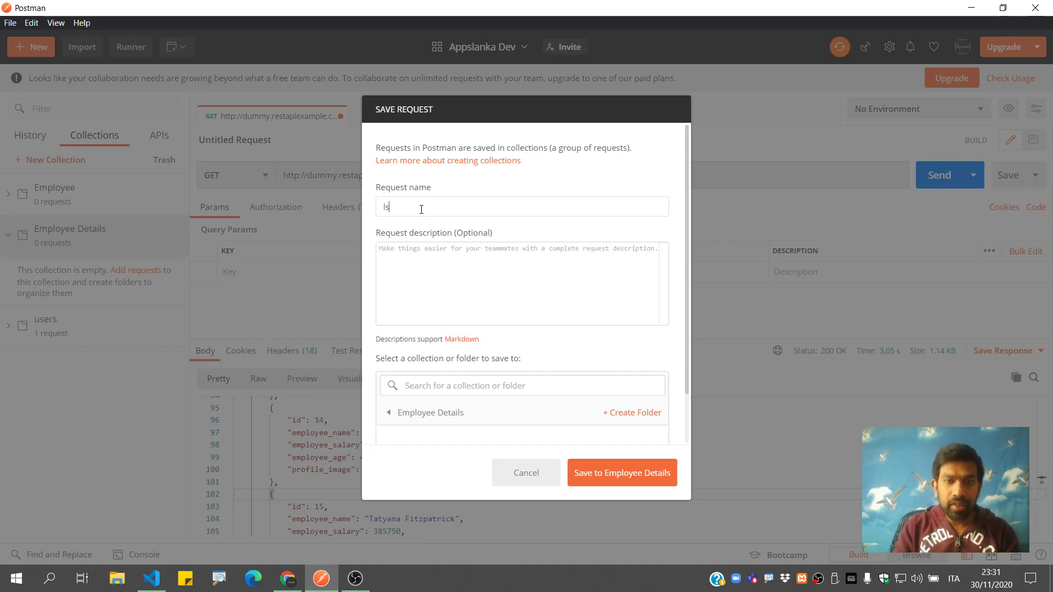
text(ist of emp)
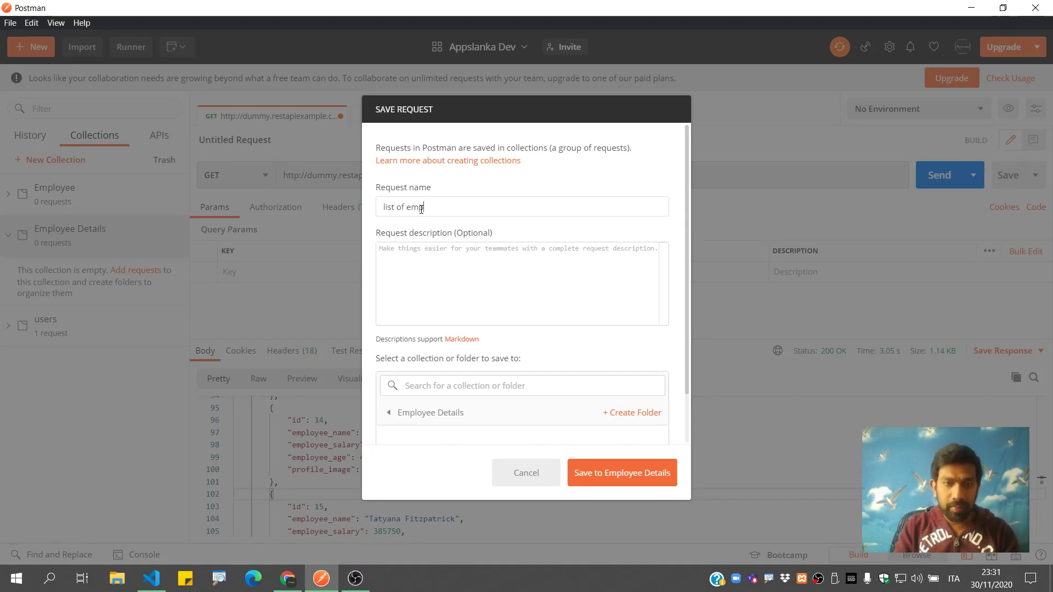
text(ly)
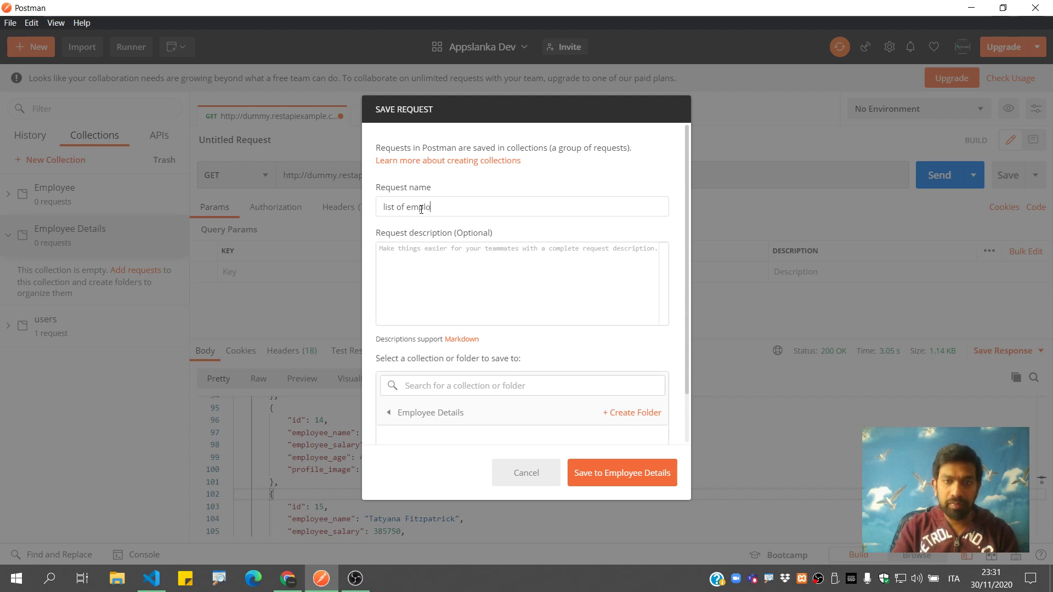
text(yees)
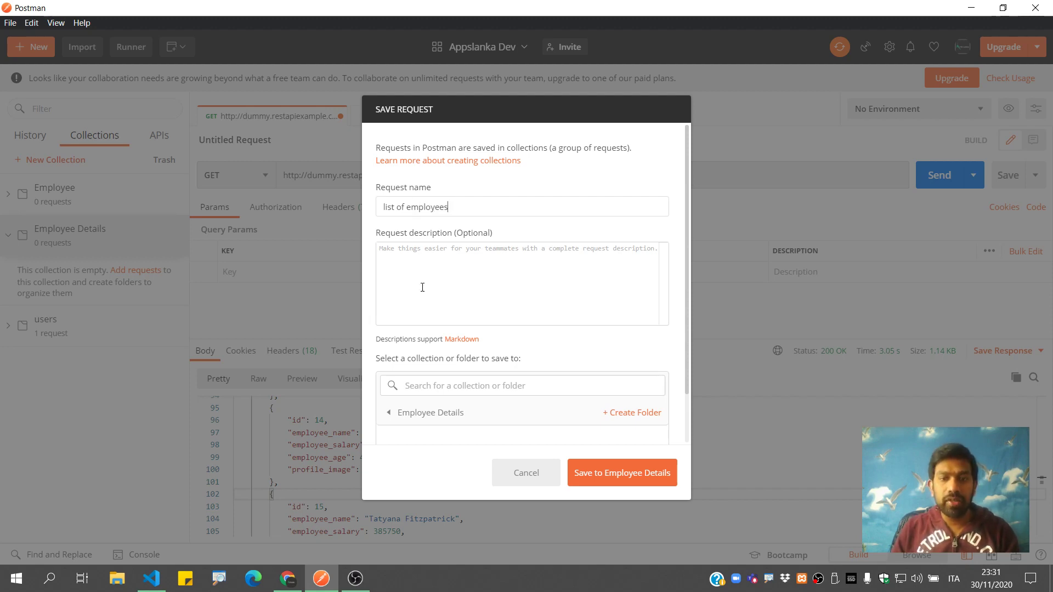
click(422, 288)
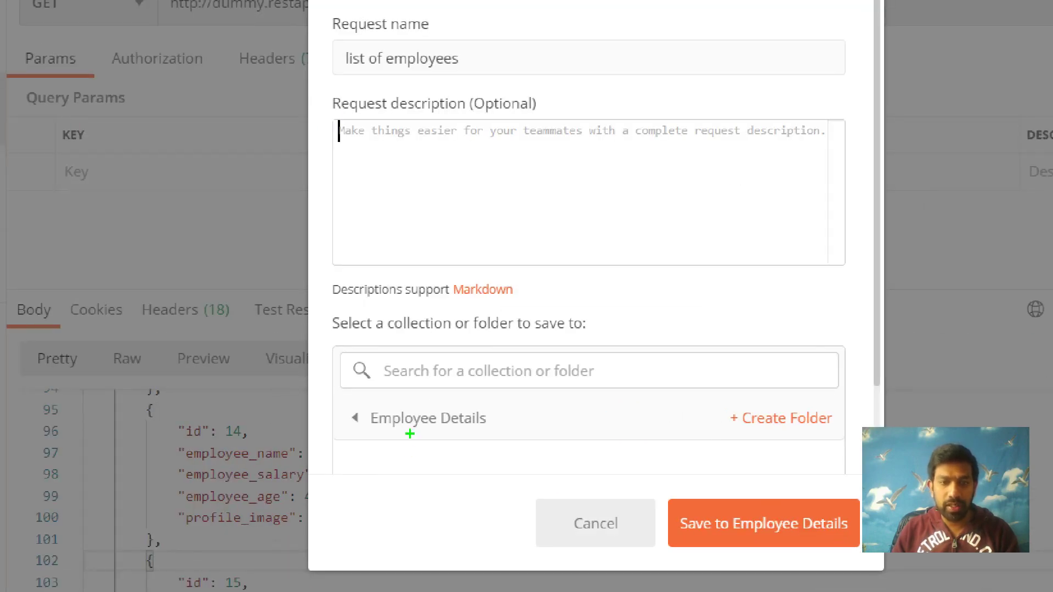
mouse_move(409, 433)
mouse_down()
mouse_move(346, 436)
mouse_move(431, 400)
mouse_move(534, 431)
mouse_move(398, 434)
mouse_up()
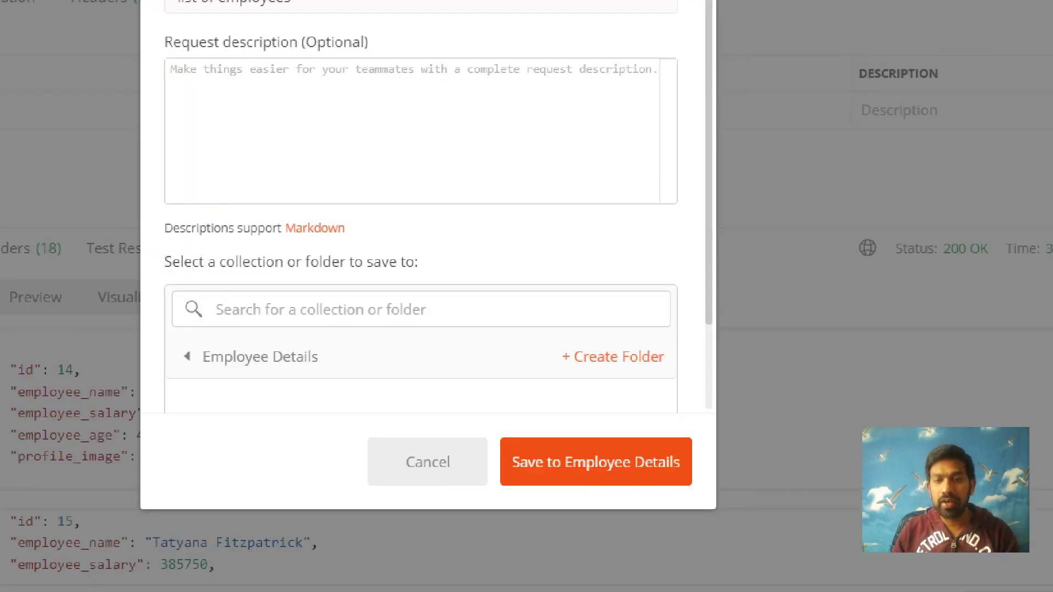
mouse_move(611, 487)
mouse_down()
mouse_move(587, 487)
mouse_move(663, 456)
mouse_move(616, 490)
mouse_up()
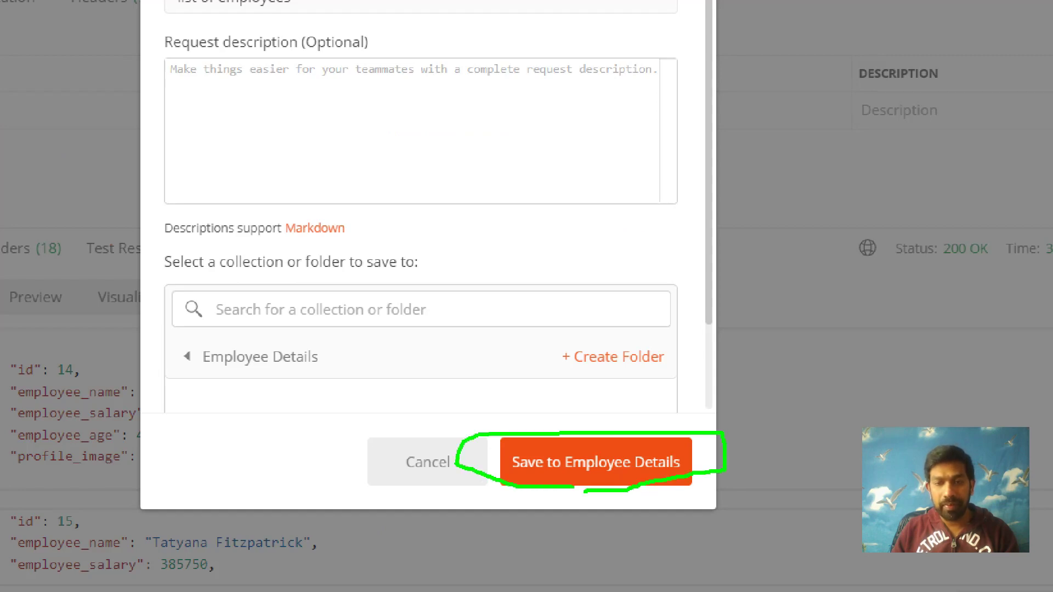
click(589, 476)
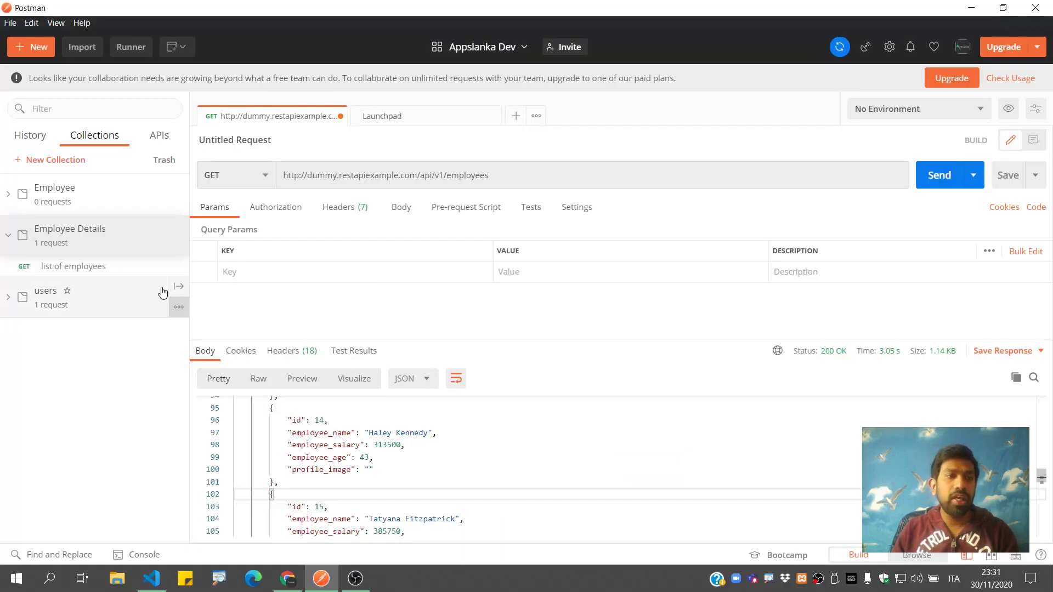
click(65, 233)
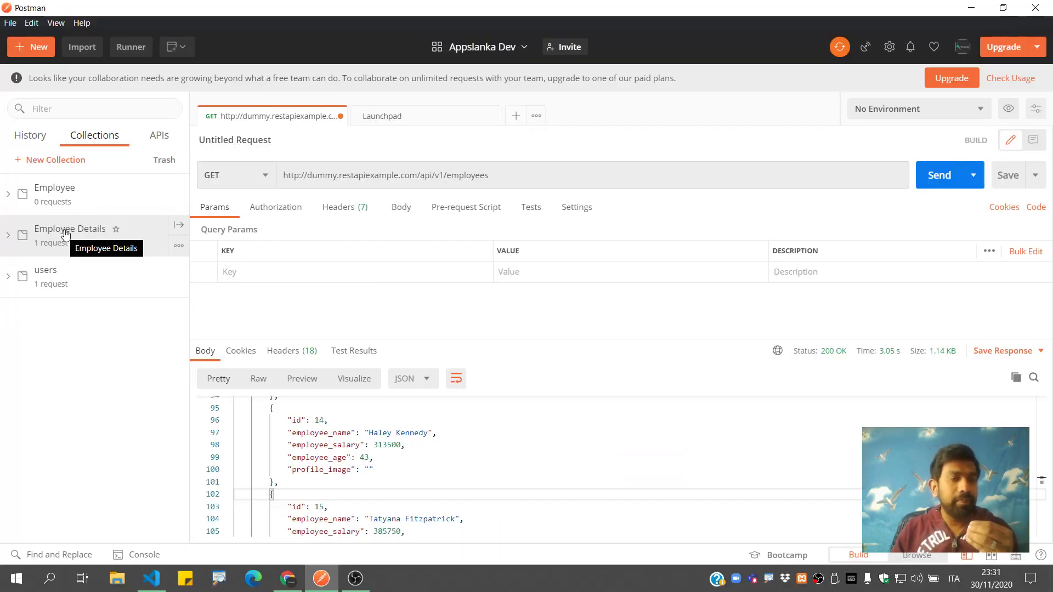
click(64, 233)
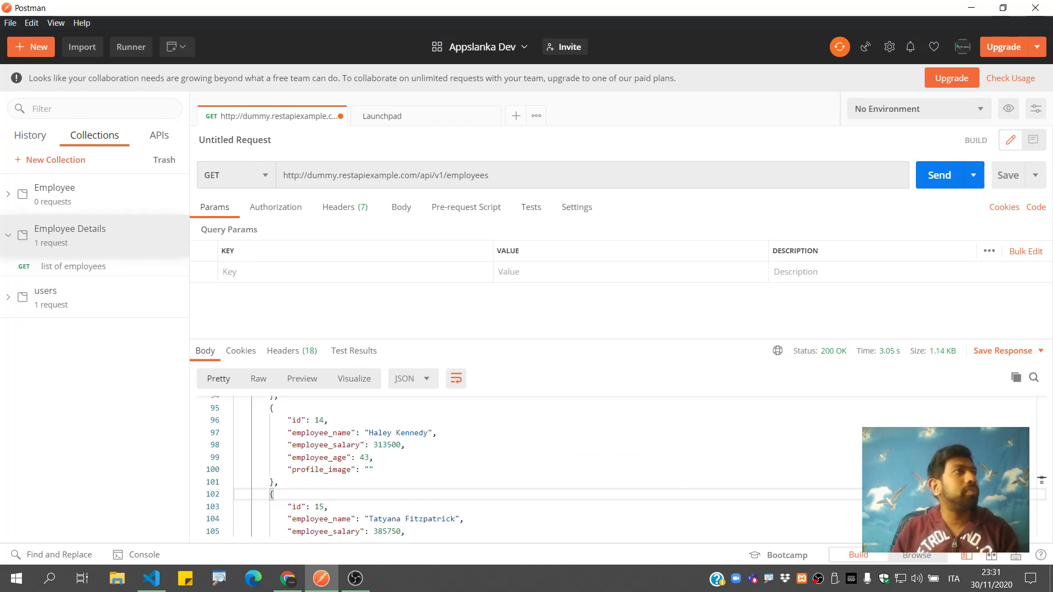
click(287, 578)
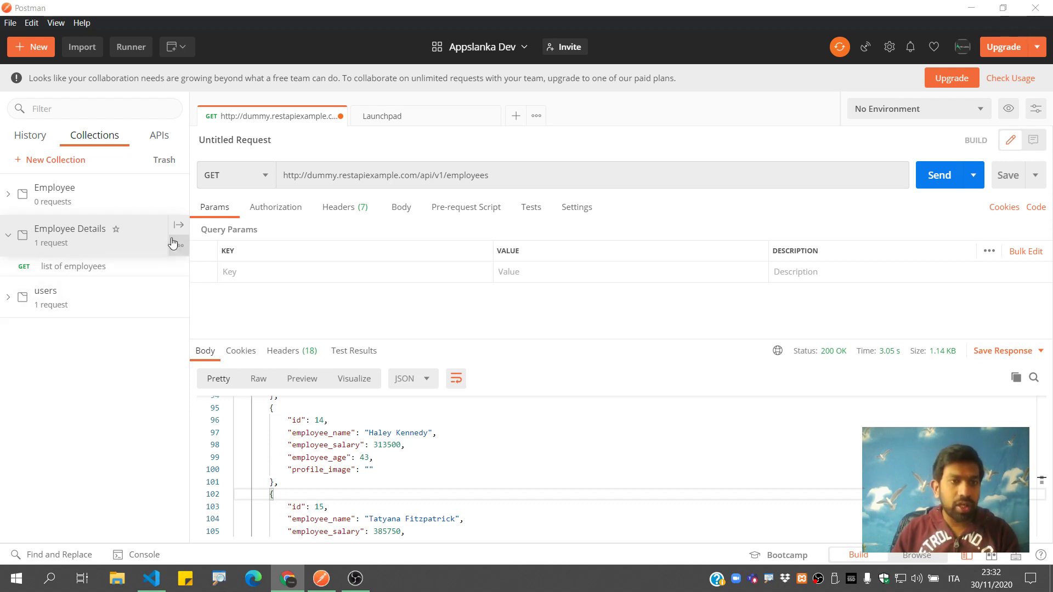
Add a second request named "specific employ detail" to the Employee Details collection and save it.
right_click(142, 242)
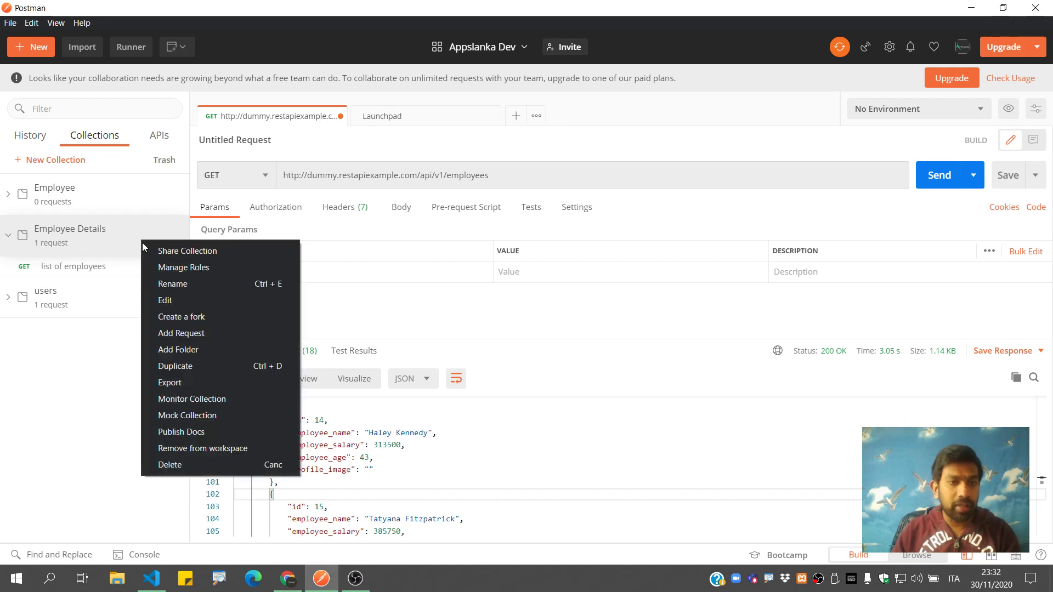
click(183, 333)
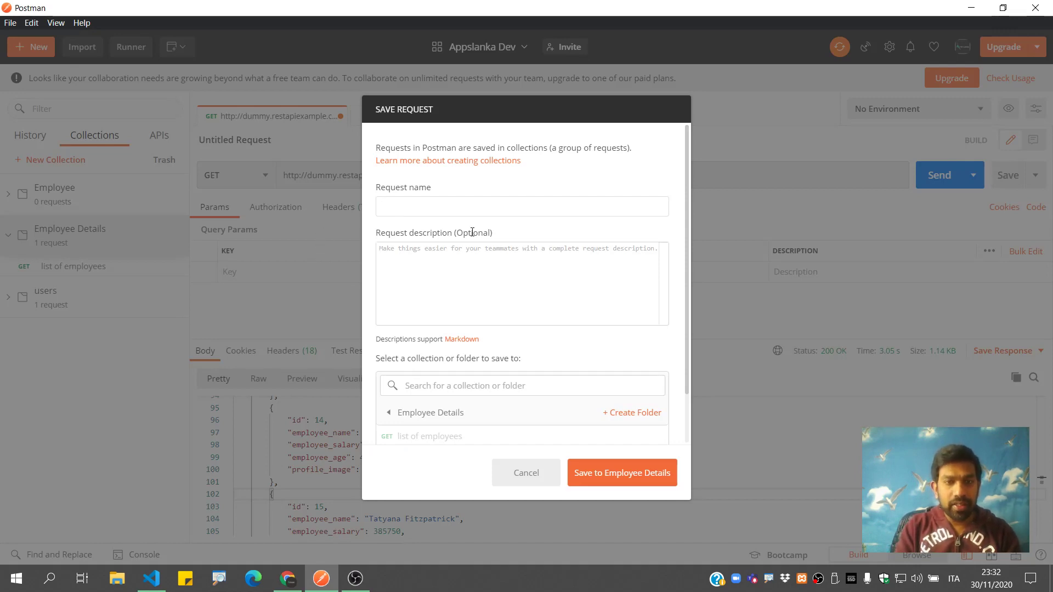
text(S)
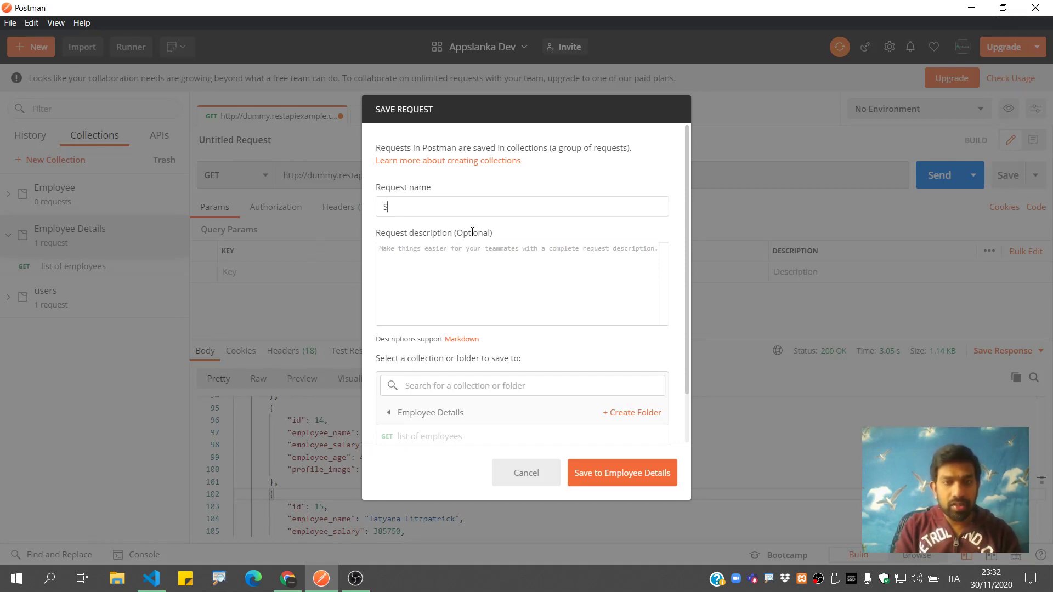
text(GET sepeci)
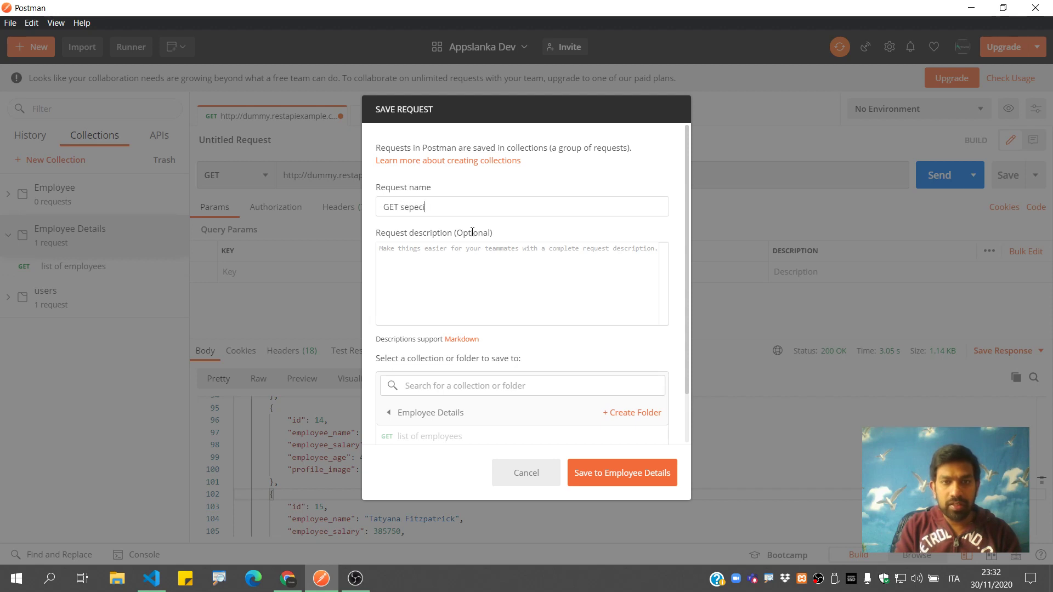
key(ctrl+a)
key(BackSpace)
text(sd)
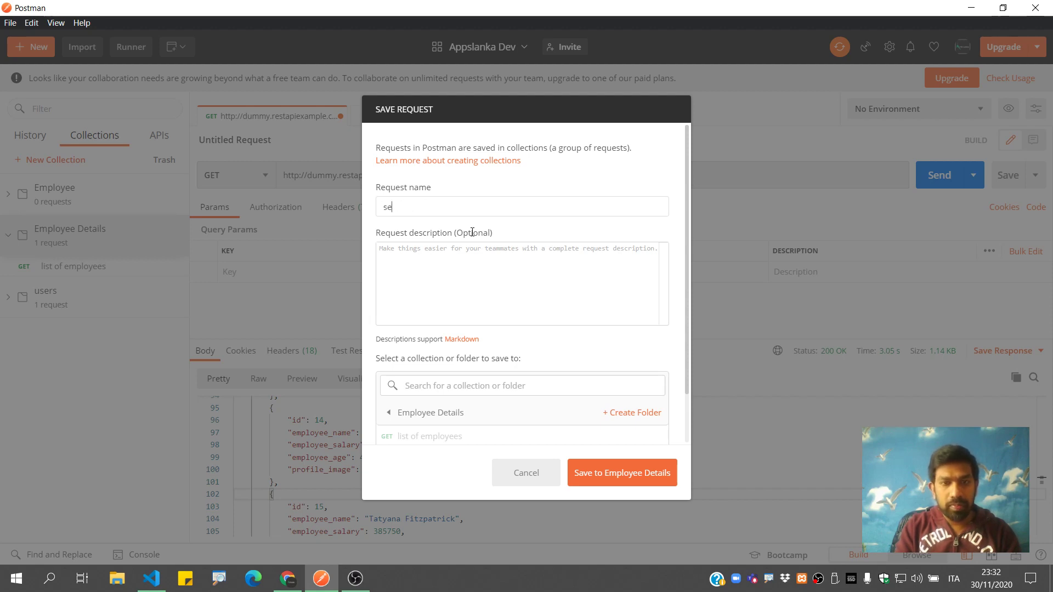
key(BackSpace)
text(pecify)
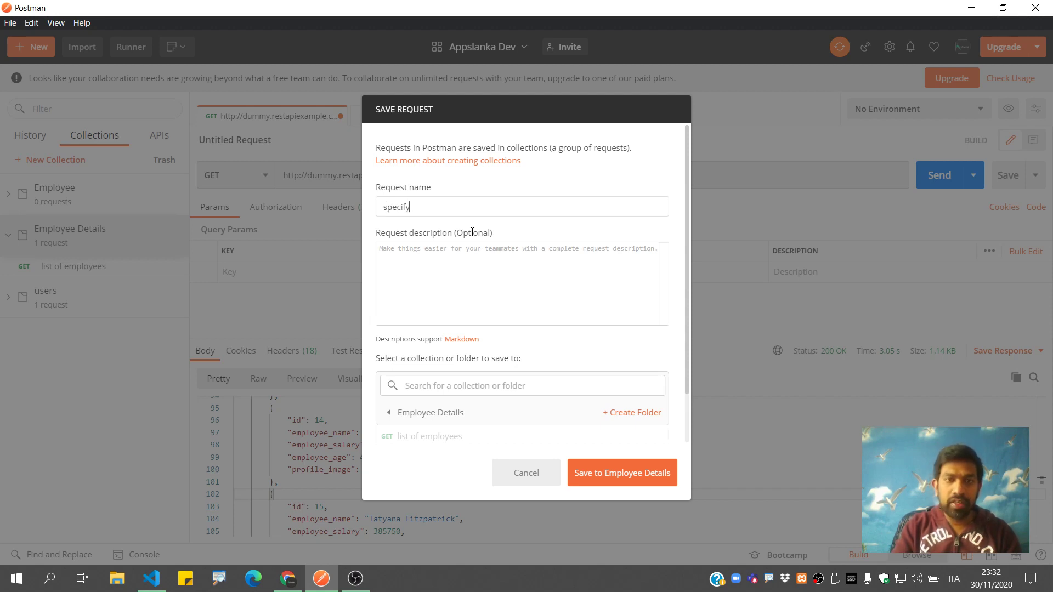
key(BackSpace)
text(ic emply)
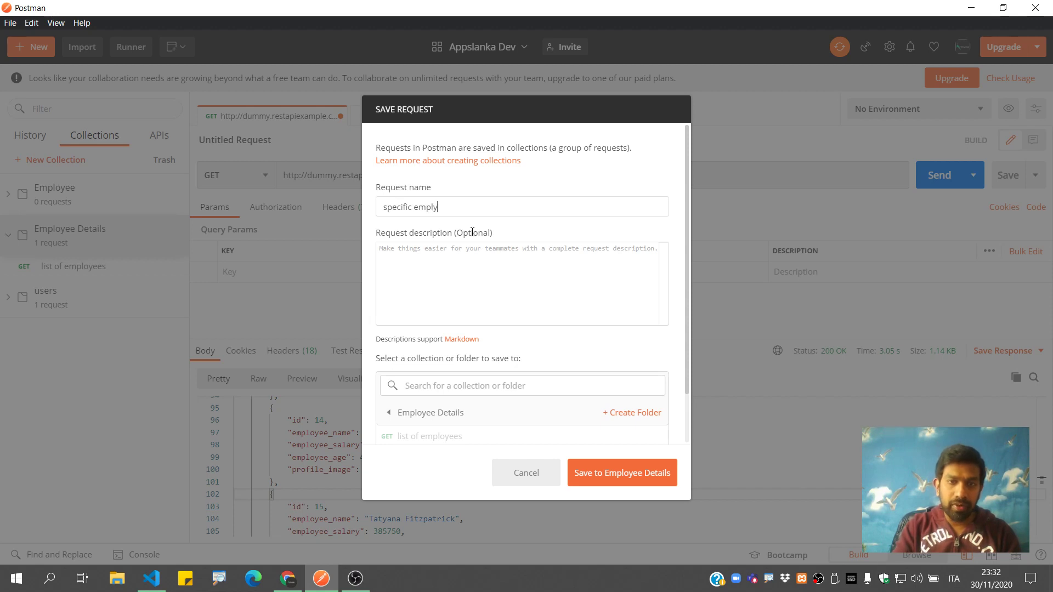
key(BackSpace)
text(oy detail)
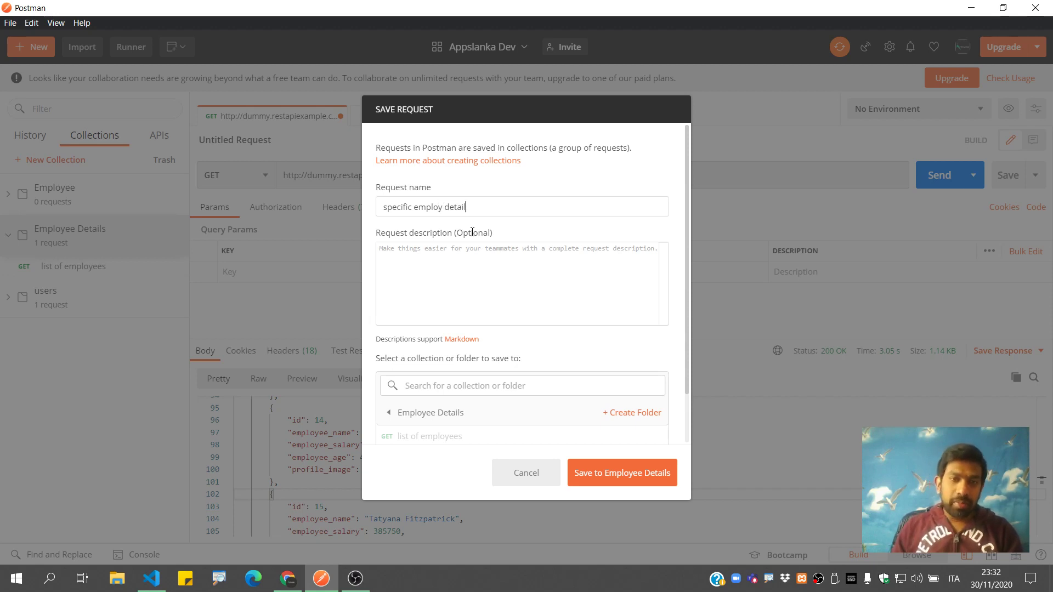
click(619, 474)
click(121, 286)
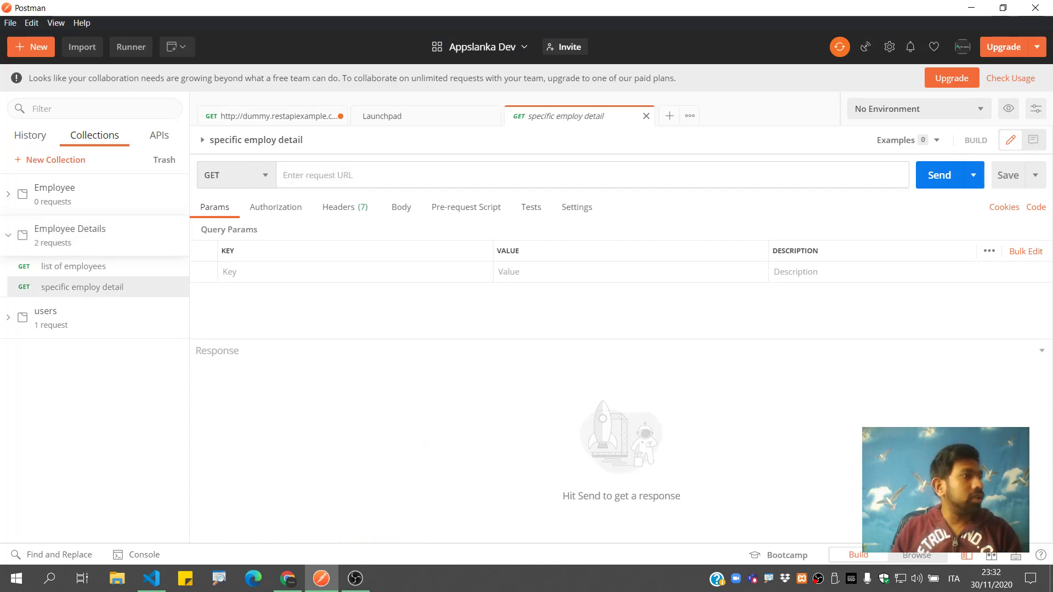
key(alt+Tab)
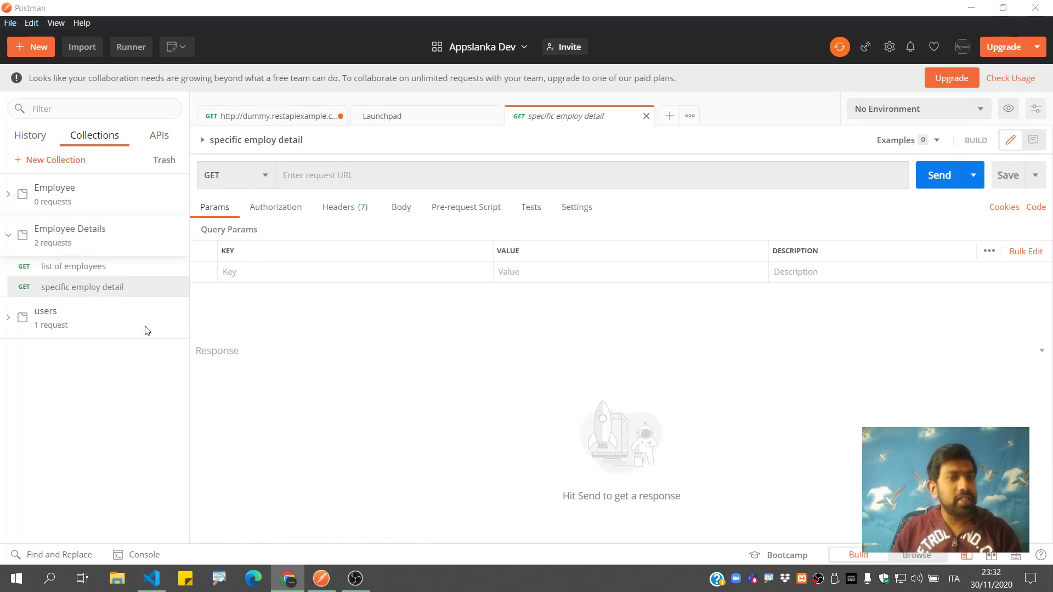
click(324, 184)
text(http://dummy.restapiexample.com/api/v1/employee/1)
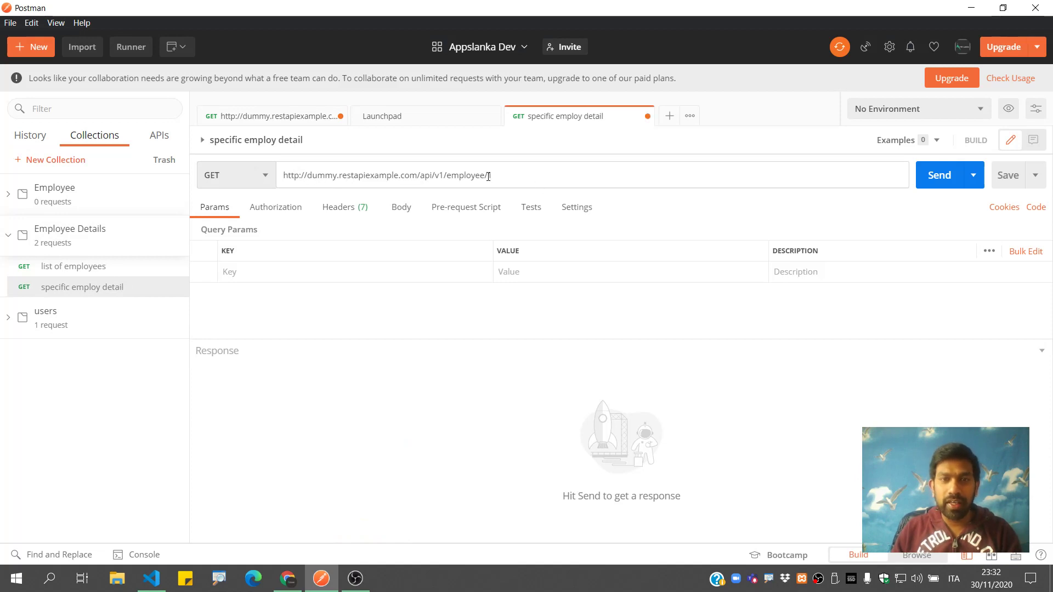
drag(487, 176, 510, 176)
click(933, 177)
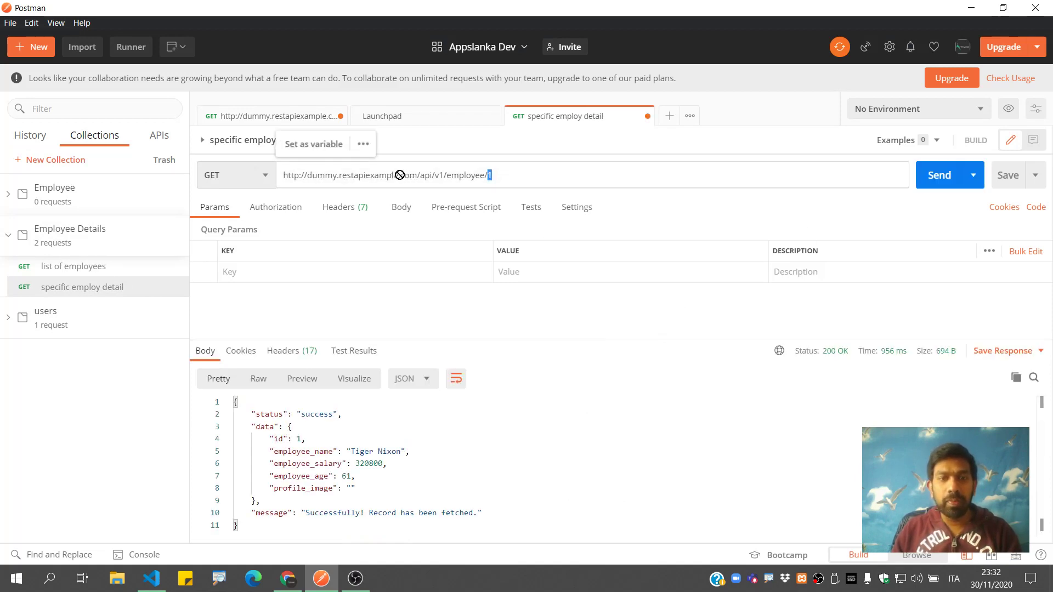
drag(267, 439, 338, 442)
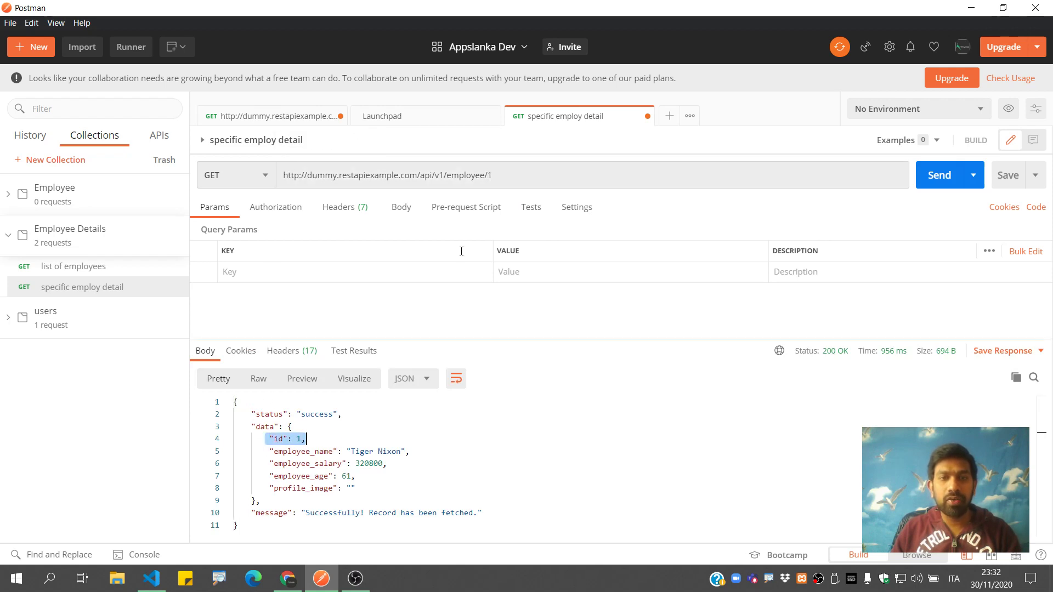
drag(526, 167, 487, 174)
Resend the untitled GET request for all employees and enlarge the response area to show the JSON from its beginning.
click(340, 119)
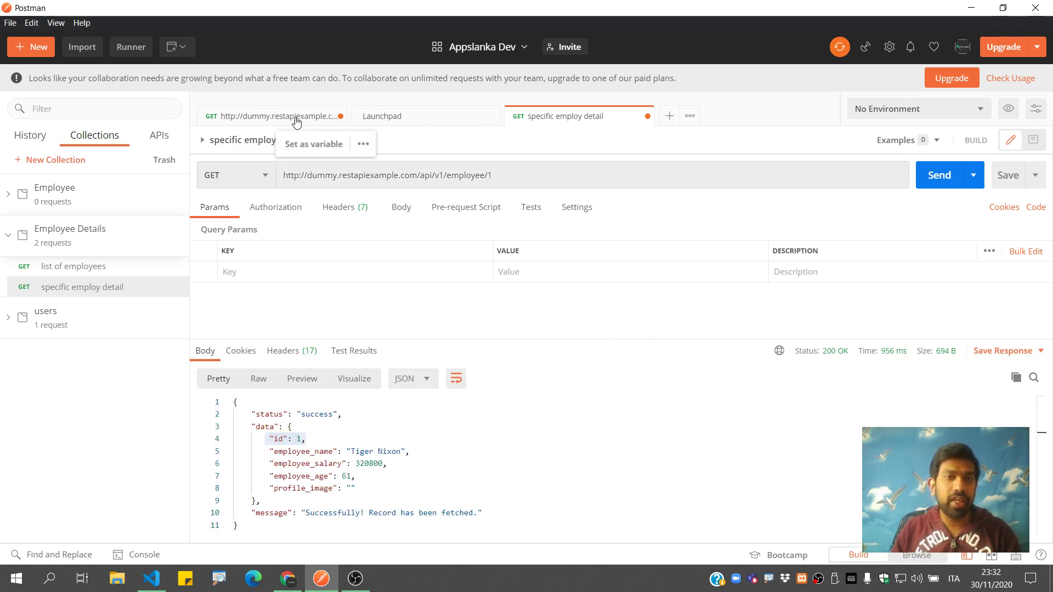
click(946, 173)
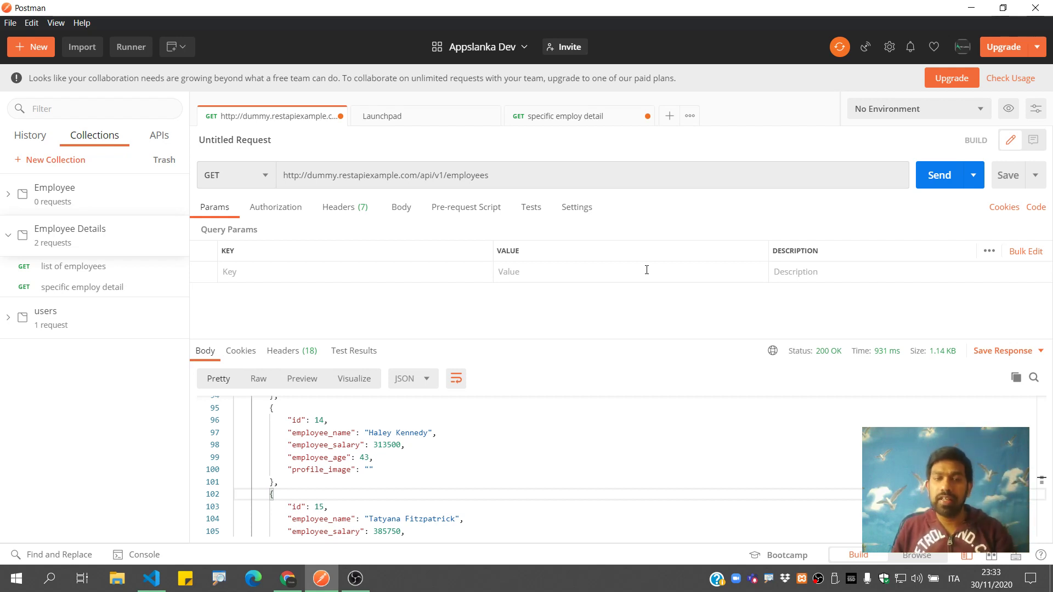
scroll(349, 434, up, 6)
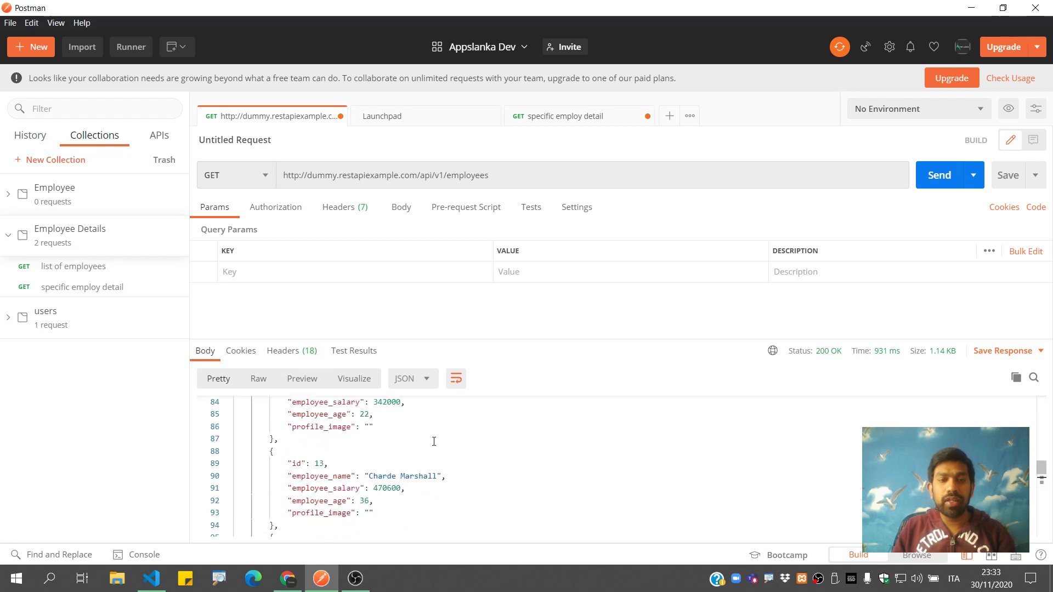
scroll(349, 435, up, 7)
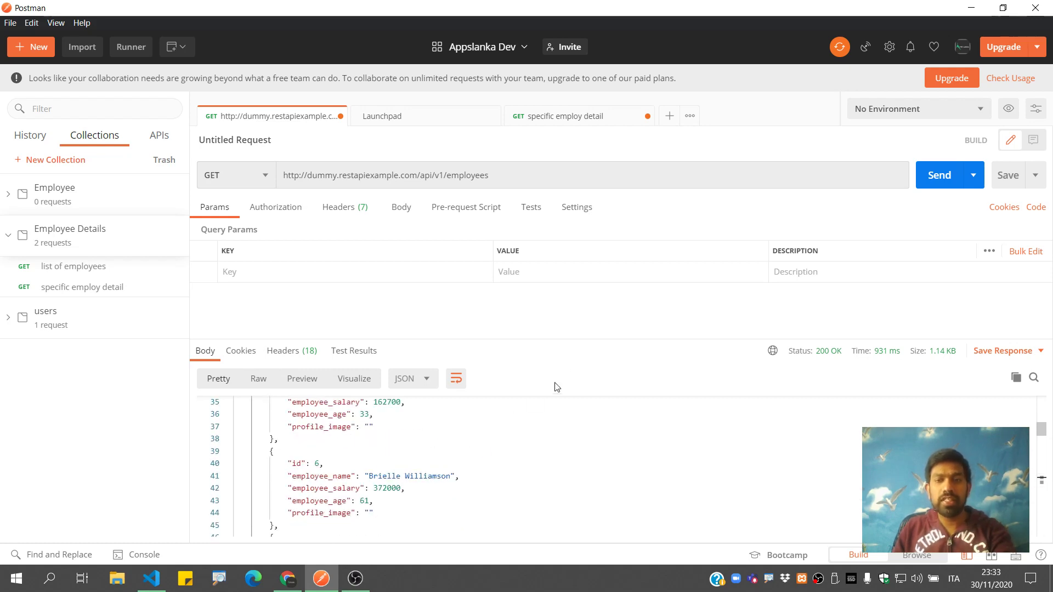
drag(567, 340, 568, 220)
scroll(406, 413, up, 7)
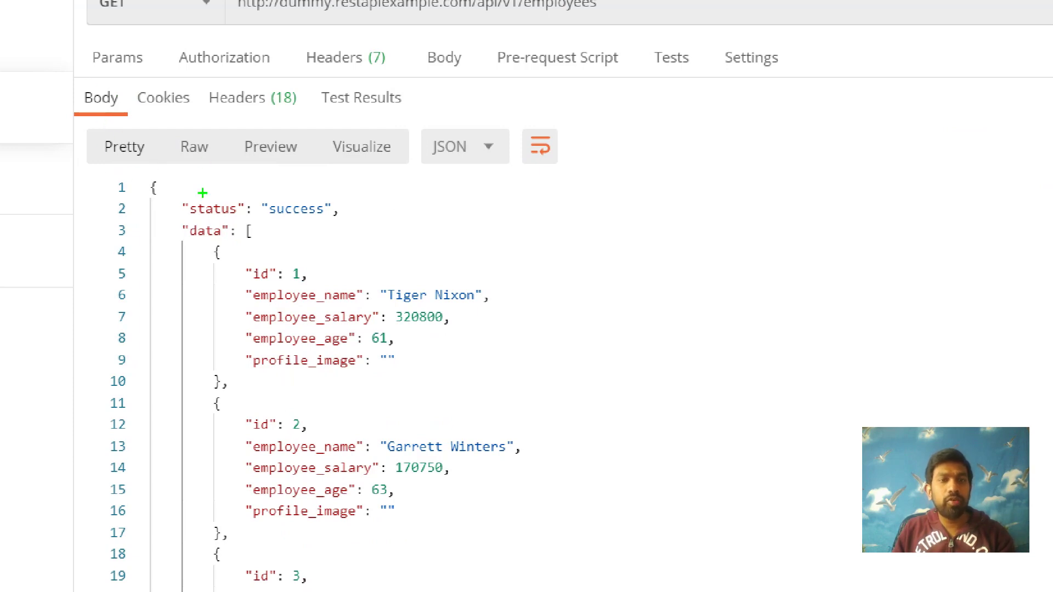
mouse_move(448, 187)
mouse_down()
mouse_move(502, 131)
mouse_move(461, 188)
mouse_move(452, 180)
mouse_up()
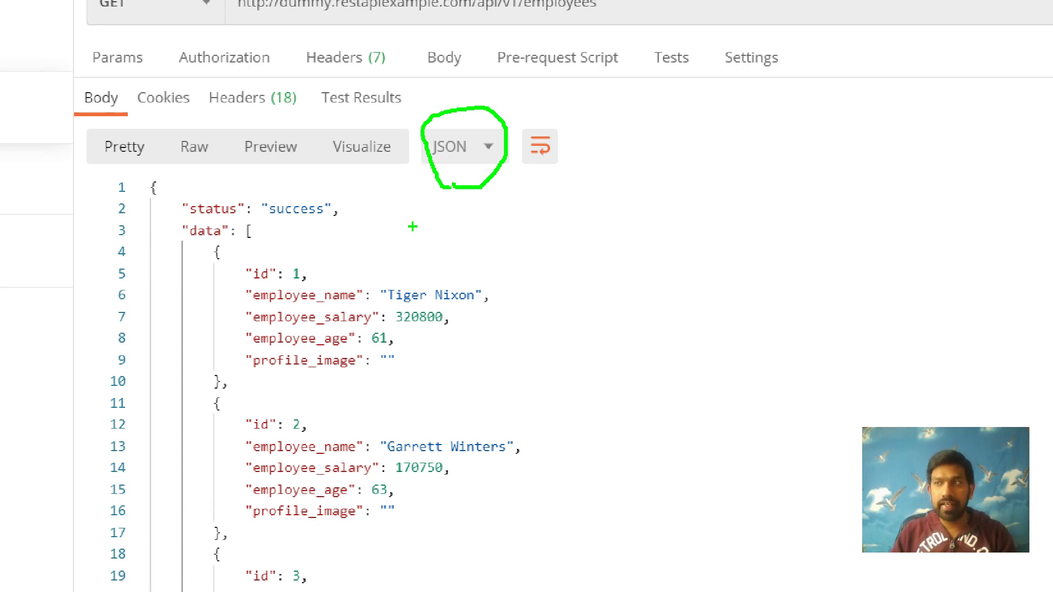
click(243, 238)
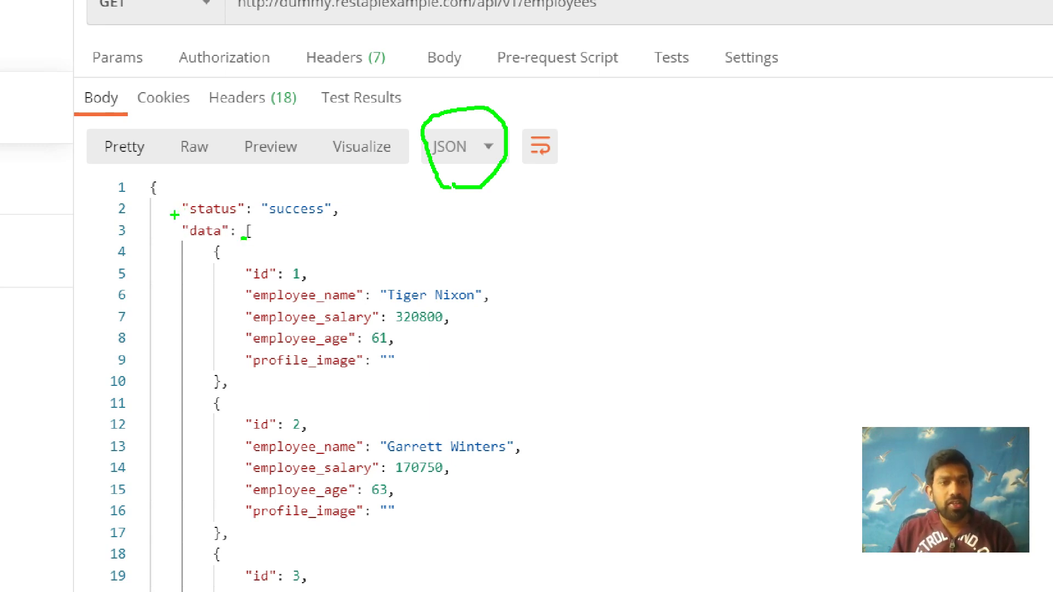
drag(174, 216, 327, 216)
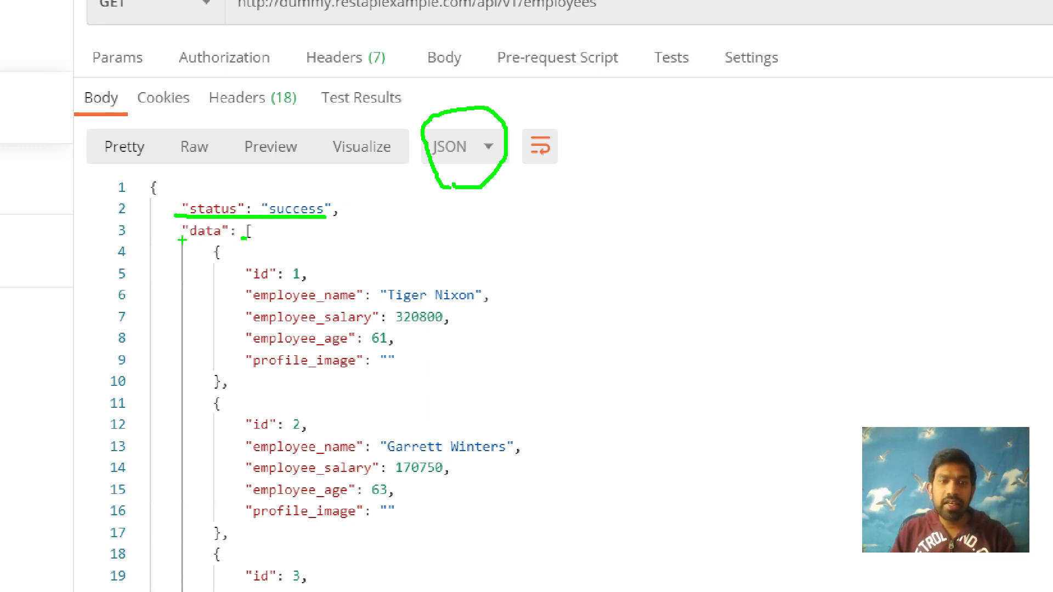
mouse_move(183, 237)
mouse_down()
mouse_move(234, 237)
mouse_move(211, 219)
mouse_move(186, 239)
mouse_move(235, 233)
mouse_move(246, 246)
mouse_move(259, 220)
mouse_up()
drag(205, 251, 205, 381)
drag(200, 417, 204, 543)
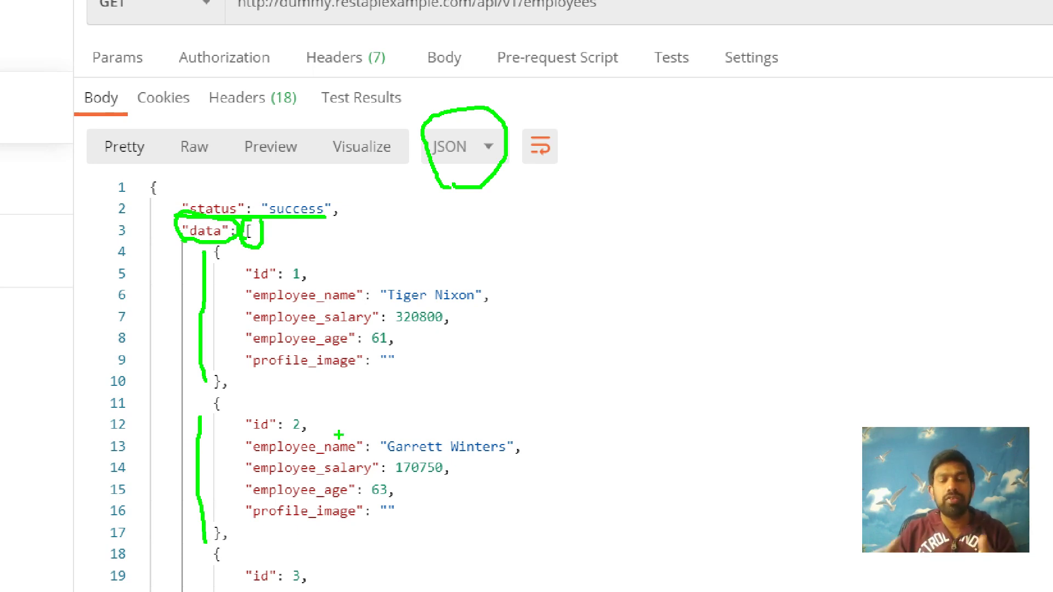
key(Escape)
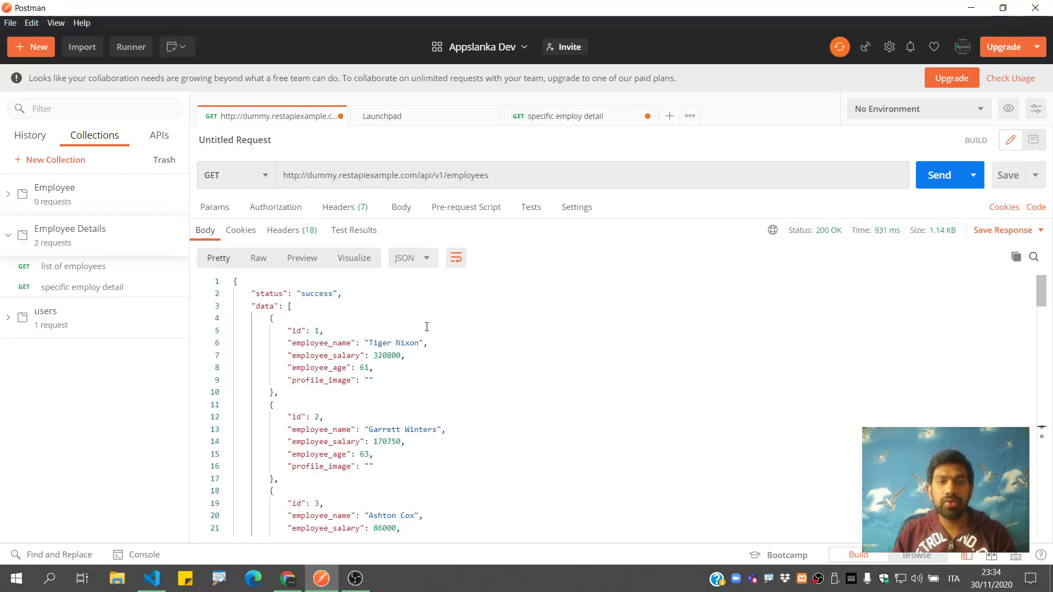
drag(307, 175, 361, 181)
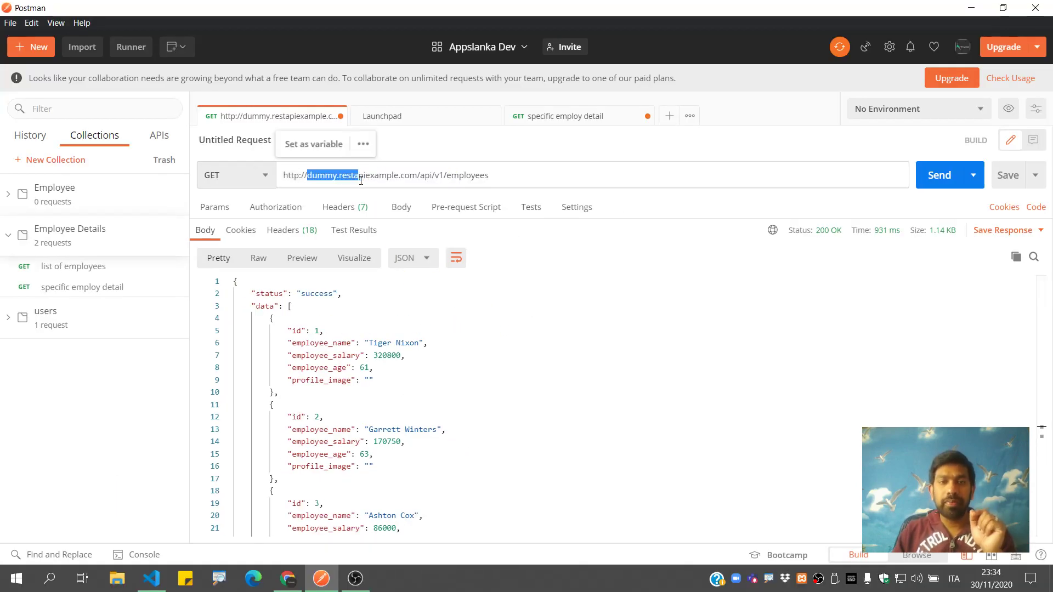
click(494, 175)
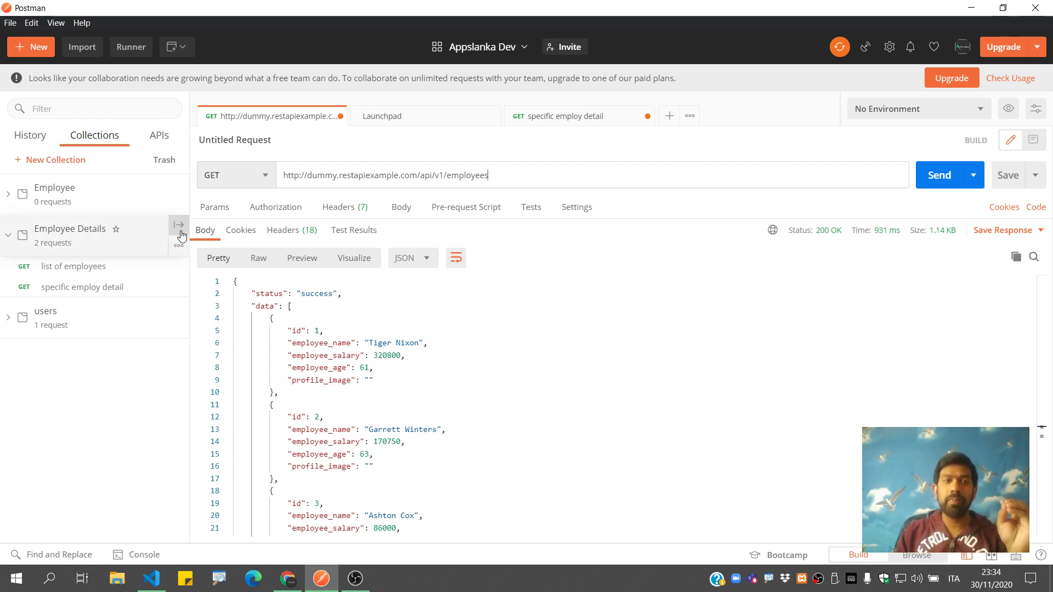
Look over the sharing options of the Employee Details collection and generate a public link for it.
click(178, 247)
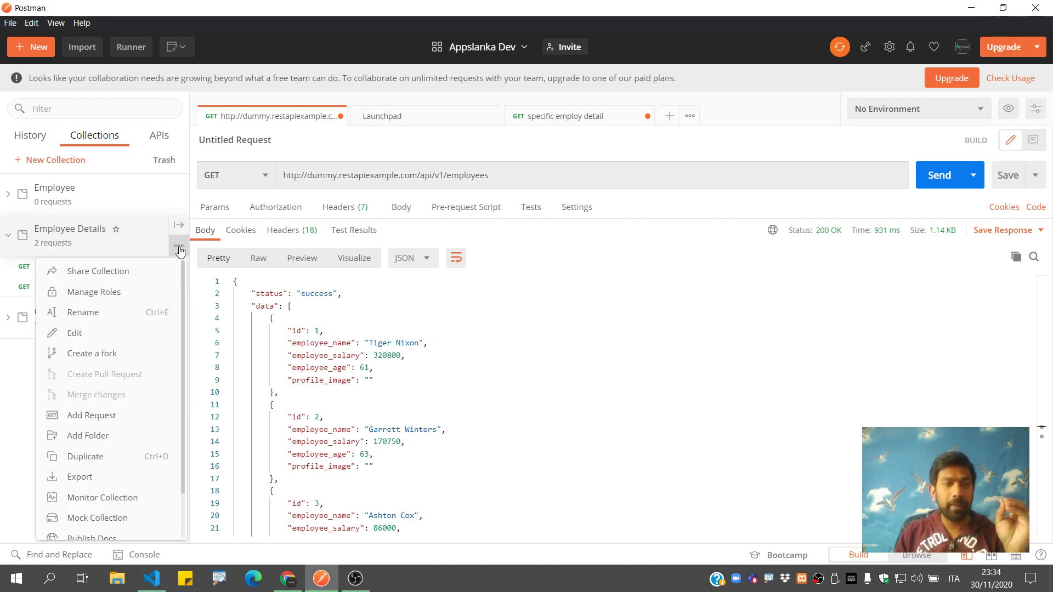
click(128, 270)
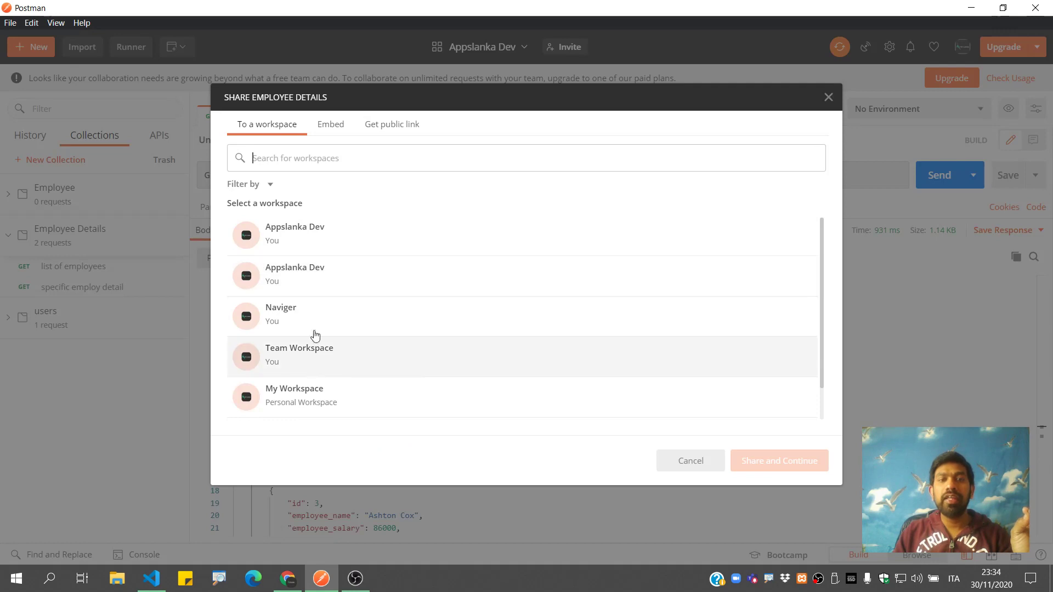
click(338, 128)
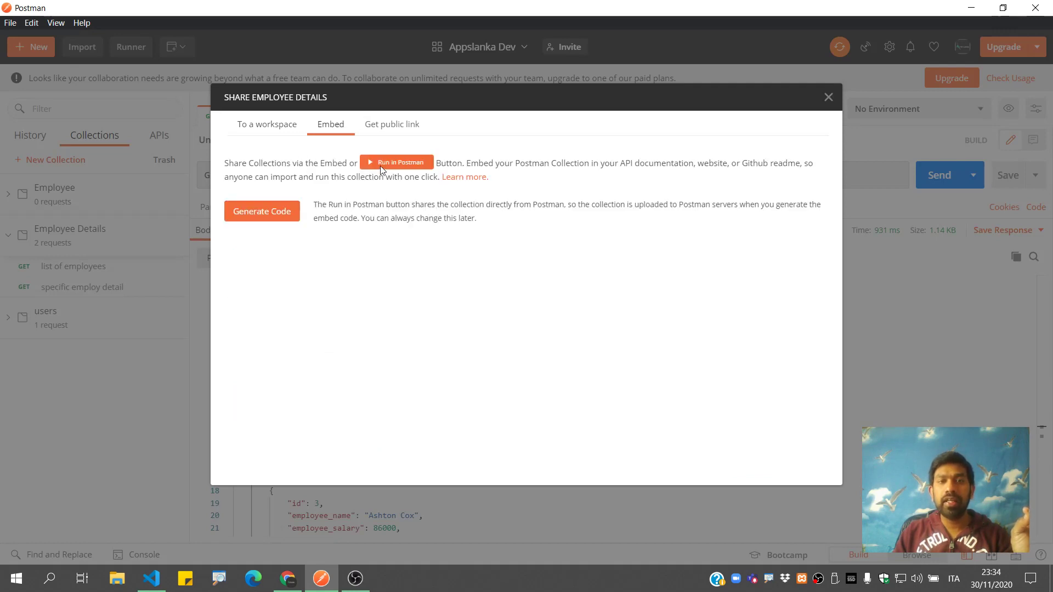
click(387, 126)
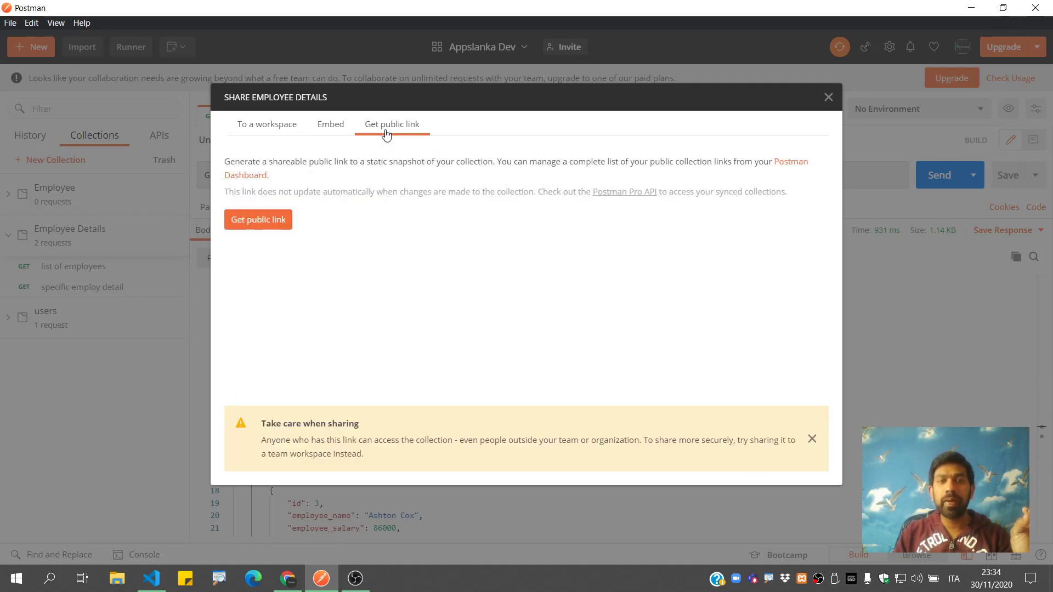
click(265, 216)
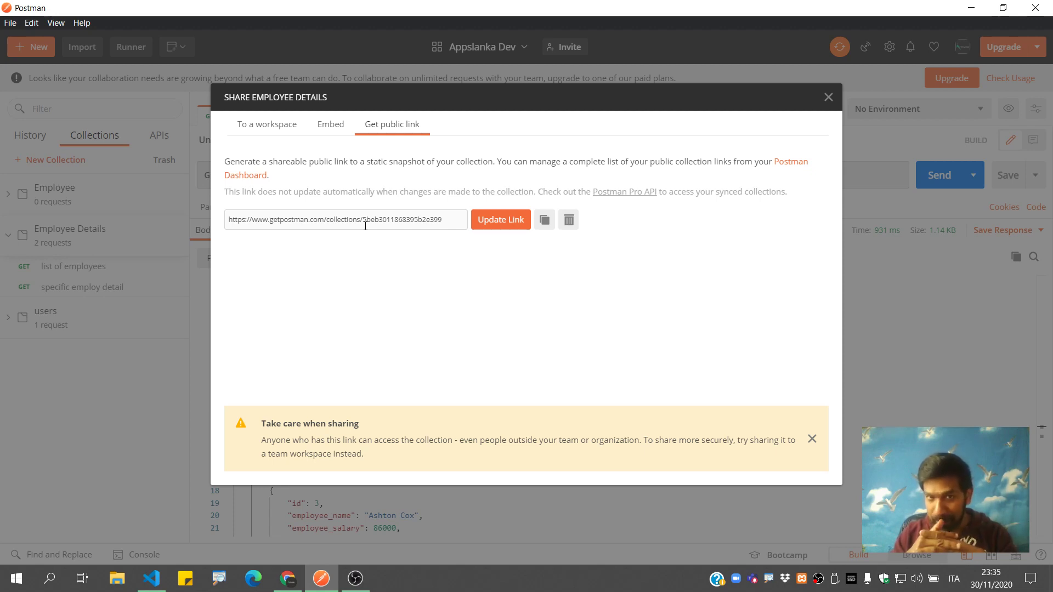
Open the collection's public link in an incognito Chrome window, inspect its JSON, then close the window and the sharing dialog.
click(288, 578)
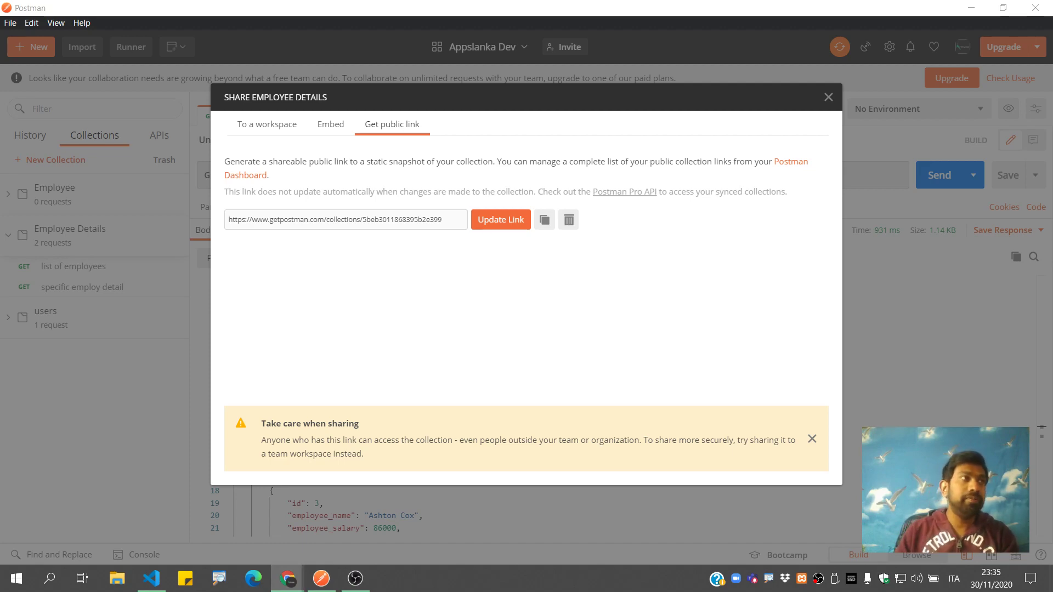
key(ctrl+shift+n)
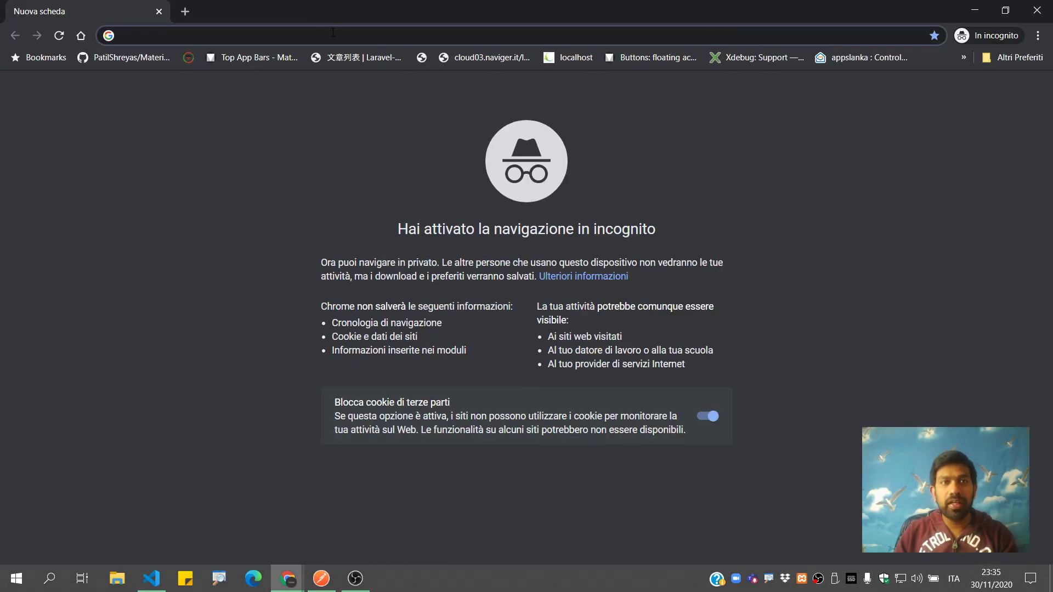
key(ctrl+v)
key(Return)
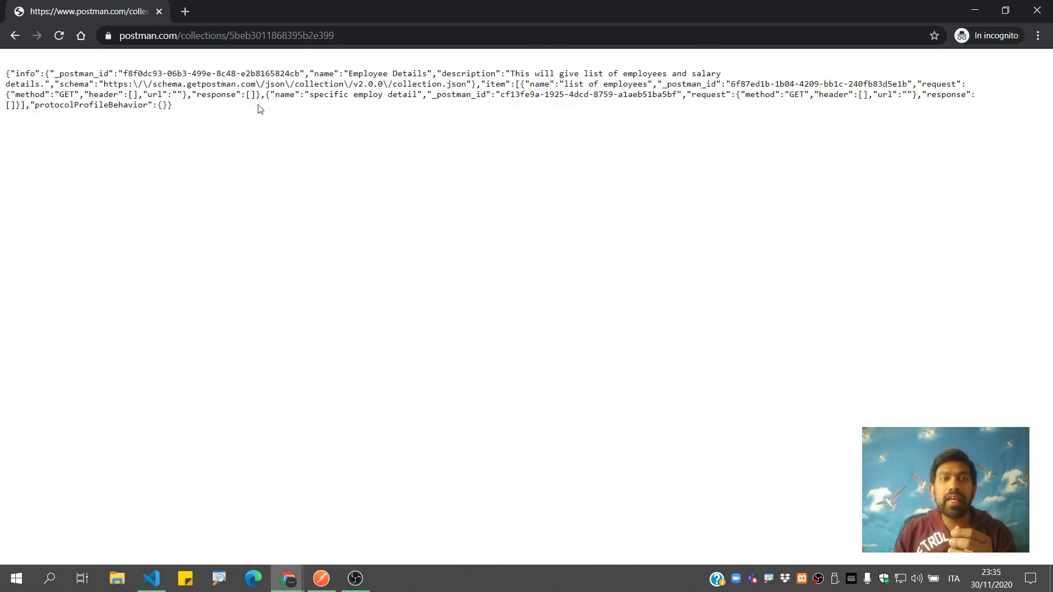
drag(209, 115, 5, 73)
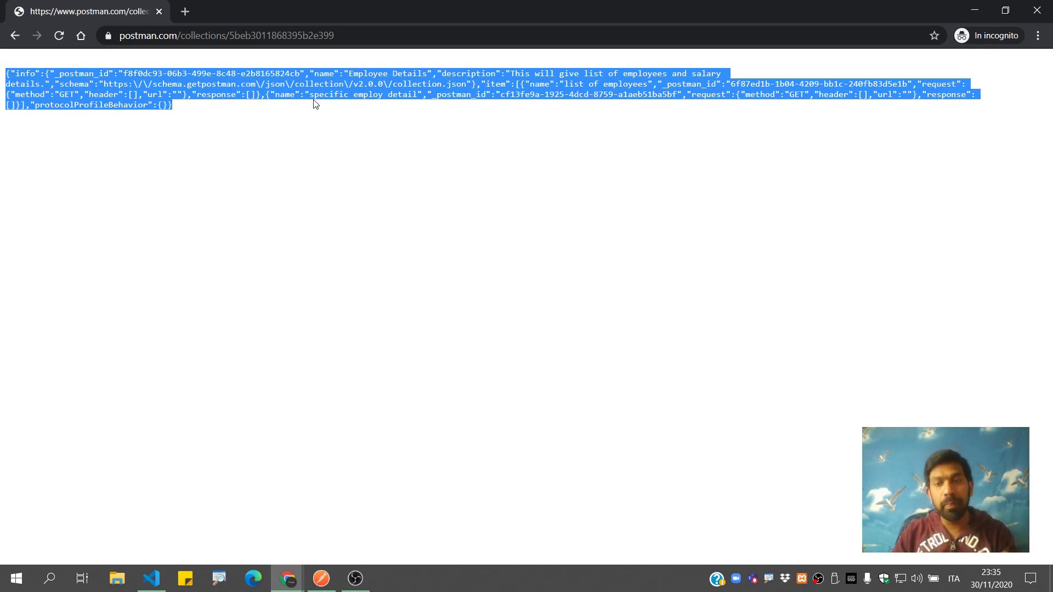
click(1036, 10)
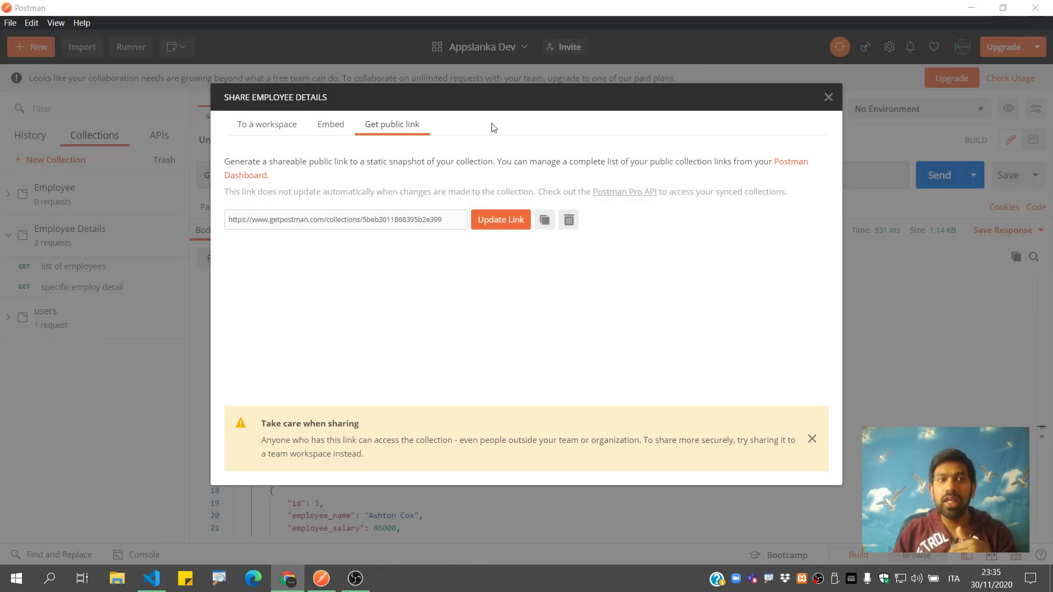
click(828, 97)
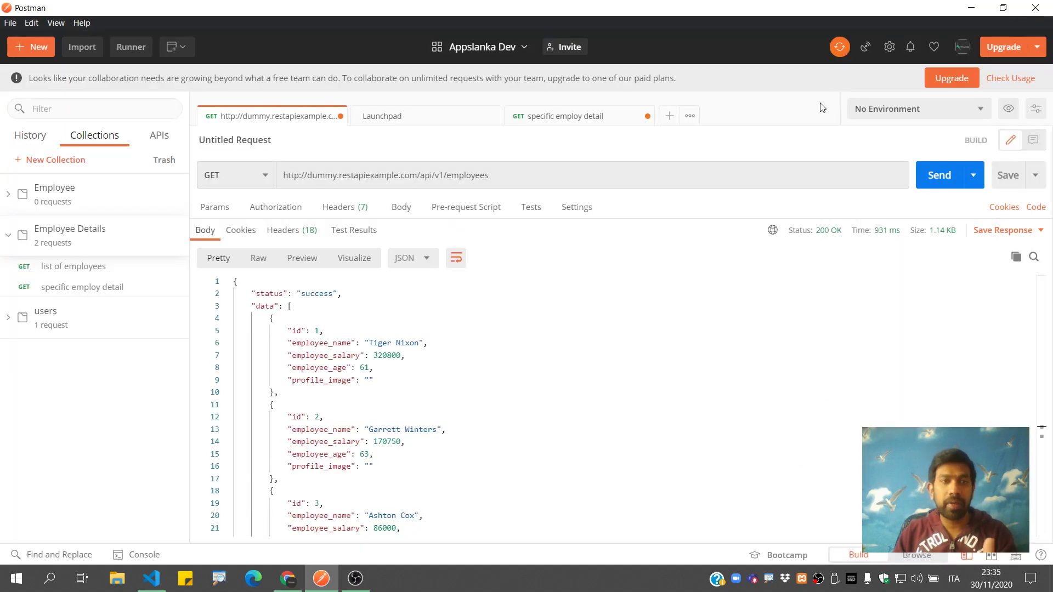
Review the available import sources, including file, folder, link, raw text and code repository, without importing anything.
mouse_move(127, 200)
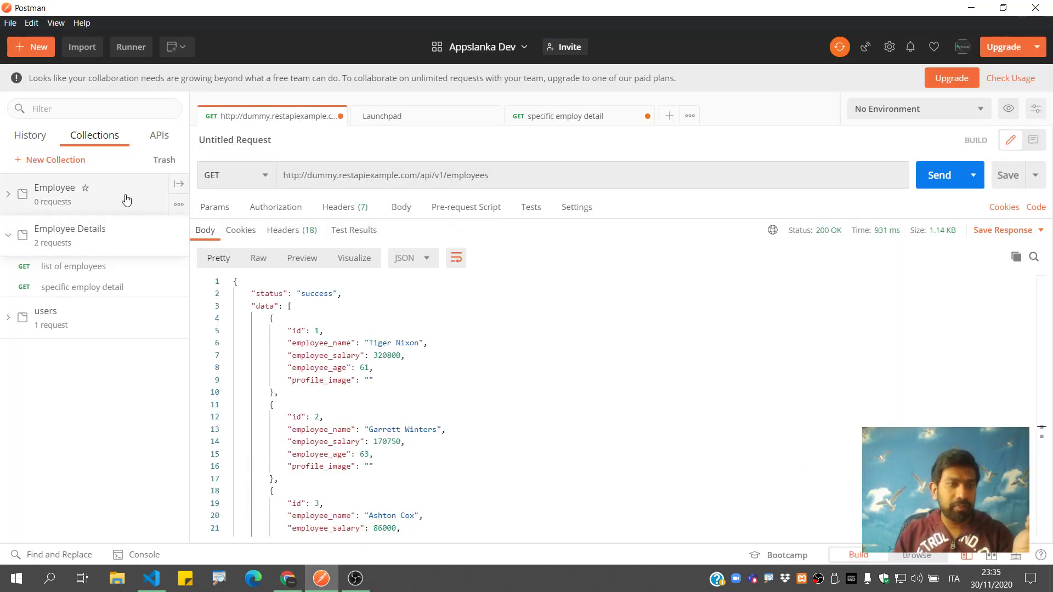
click(12, 23)
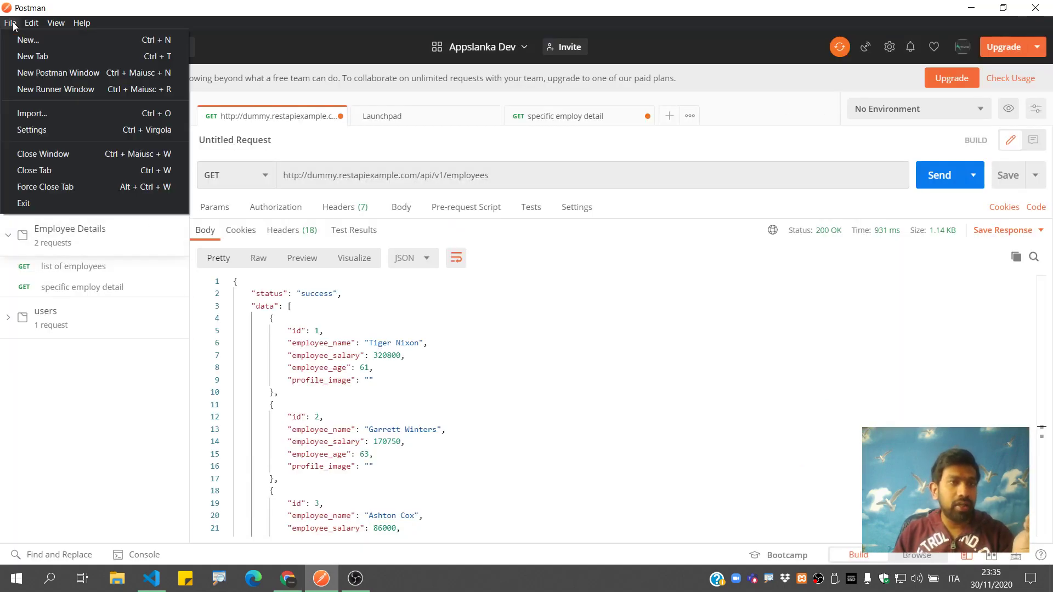
click(39, 114)
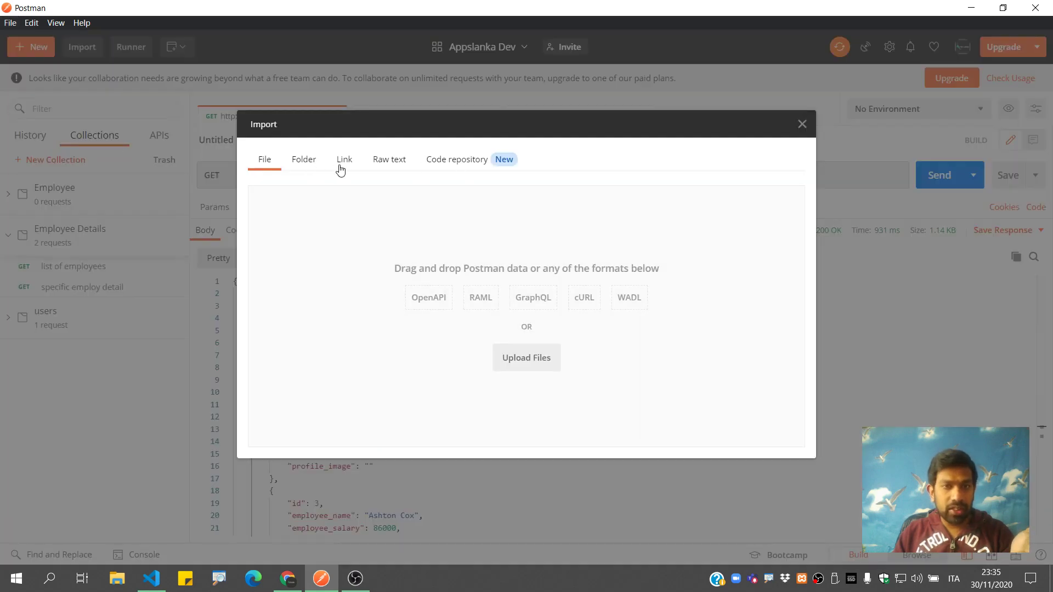
click(449, 168)
click(392, 165)
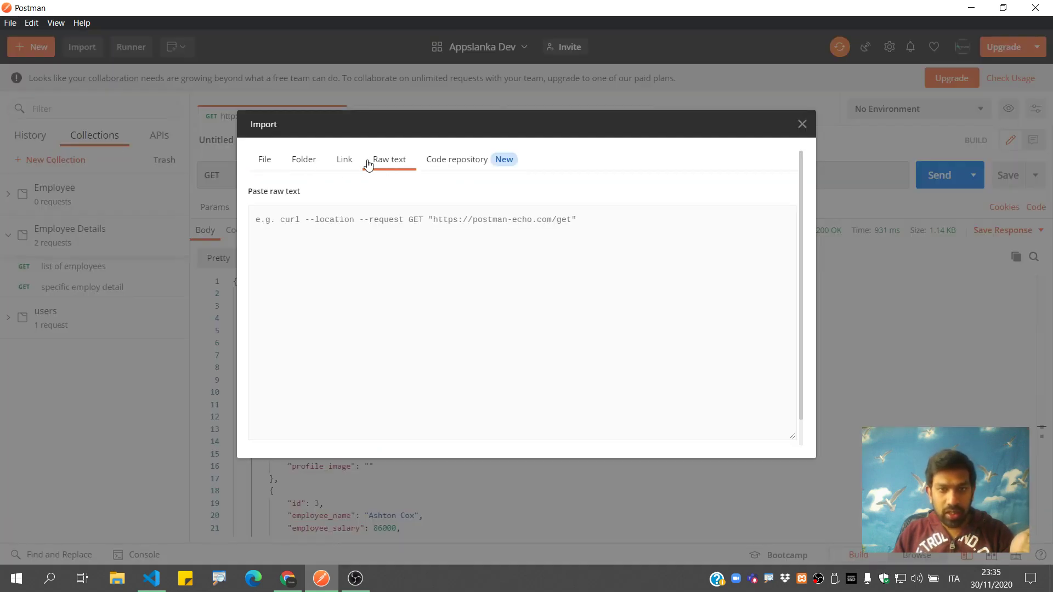
click(344, 166)
click(294, 164)
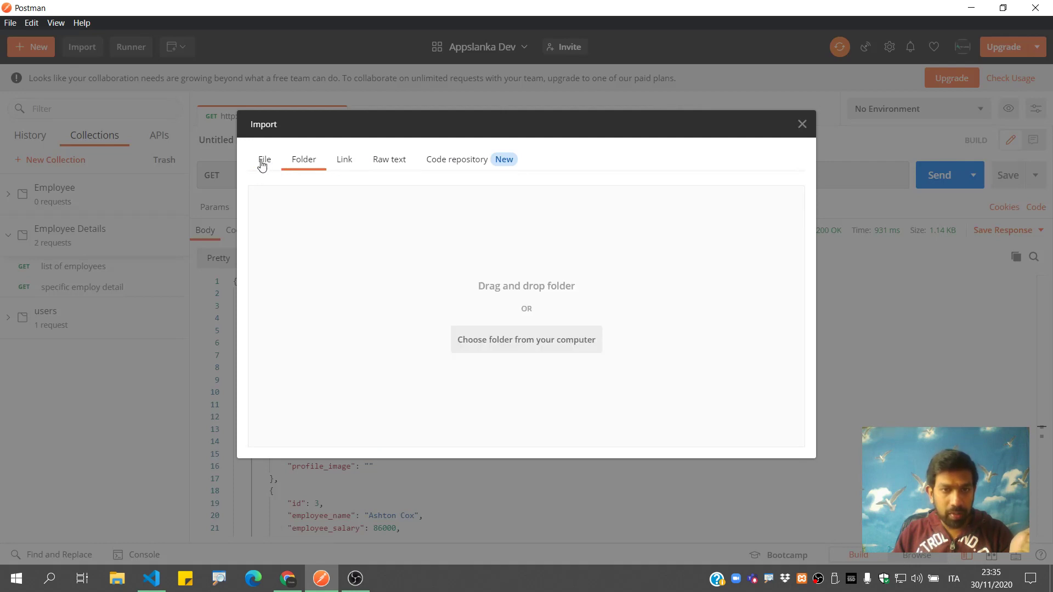
click(262, 163)
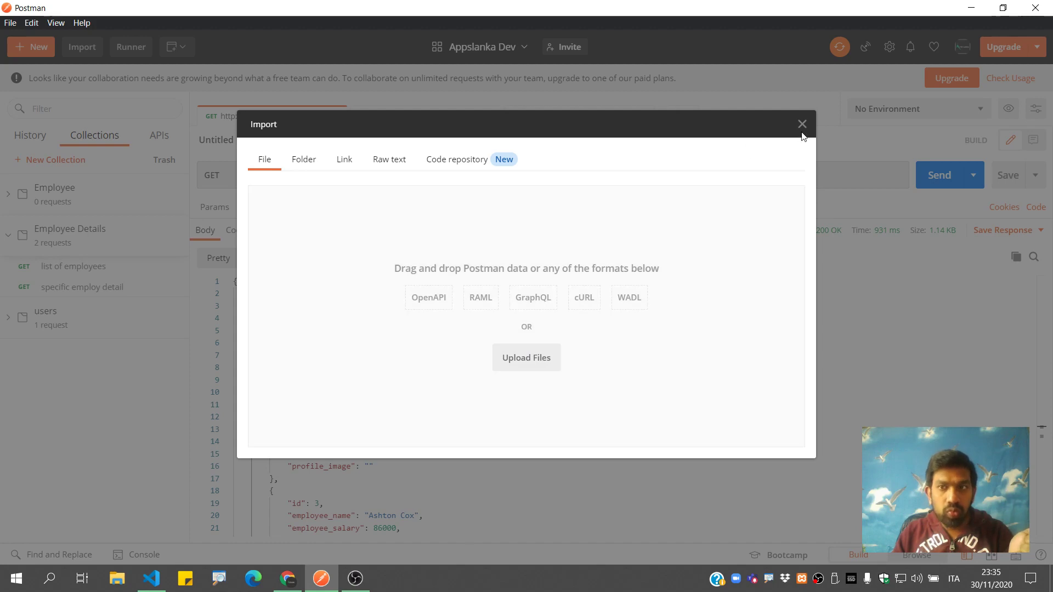
key(Escape)
click(178, 200)
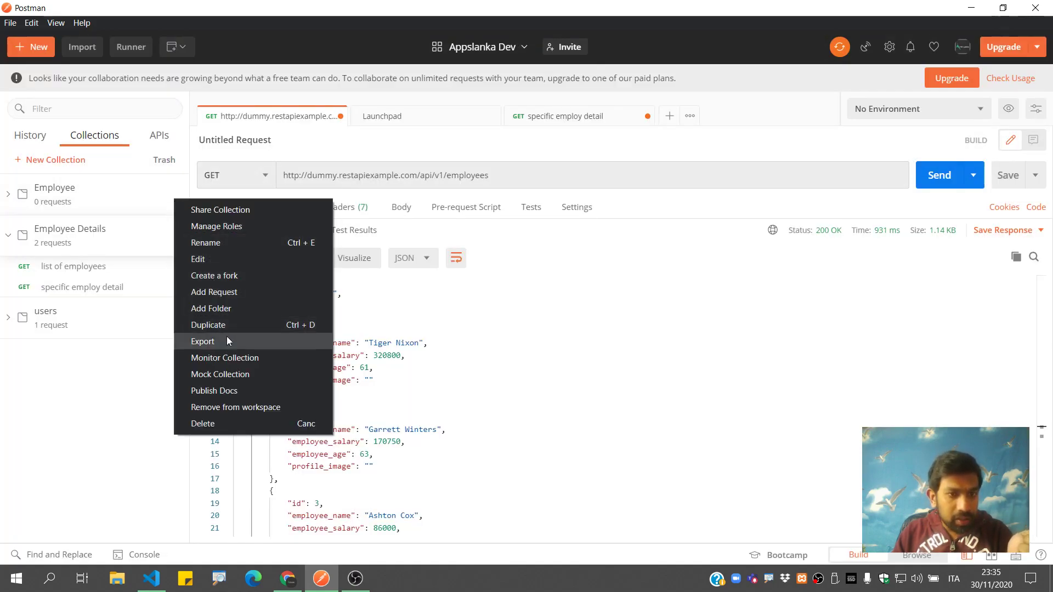
click(124, 390)
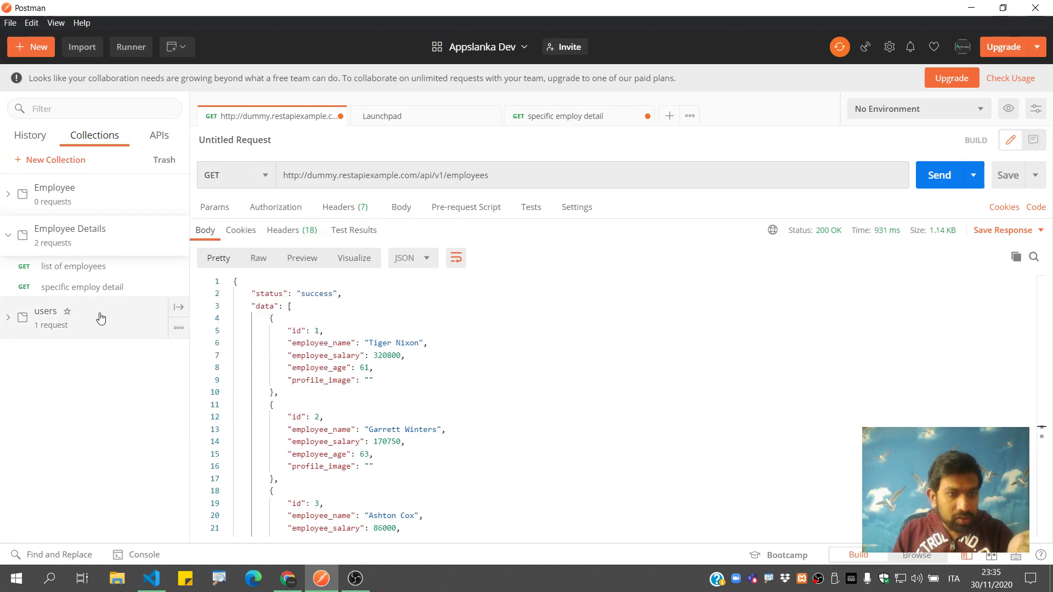
click(64, 160)
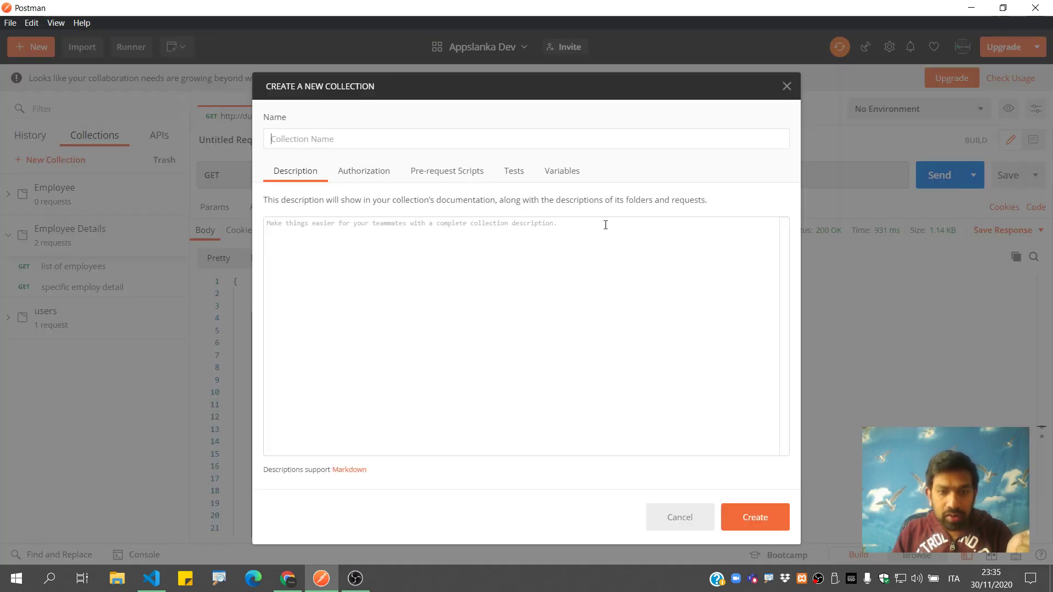
click(542, 175)
click(513, 176)
click(442, 177)
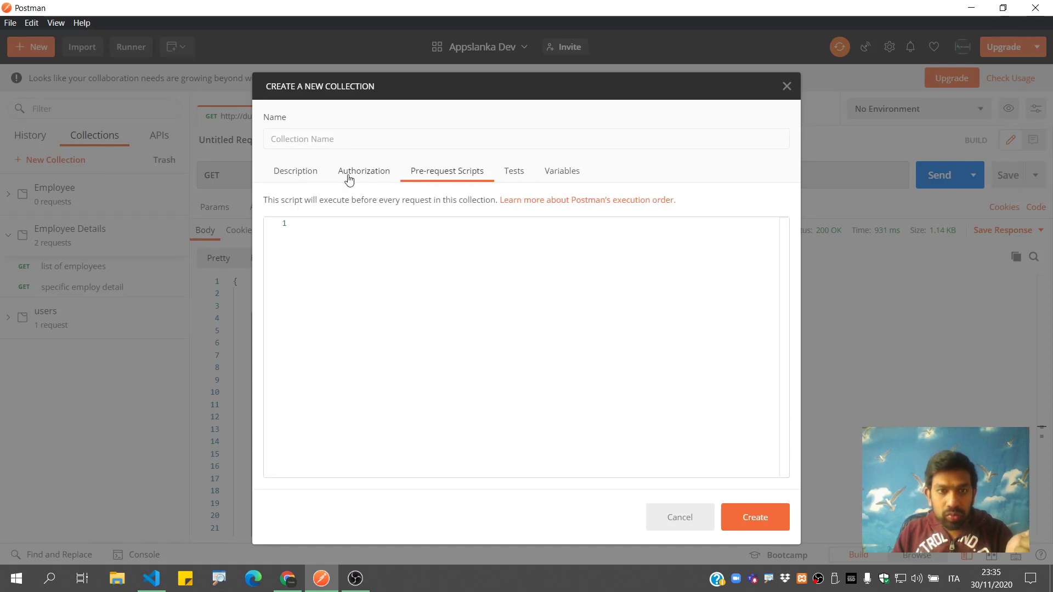
click(351, 179)
click(787, 87)
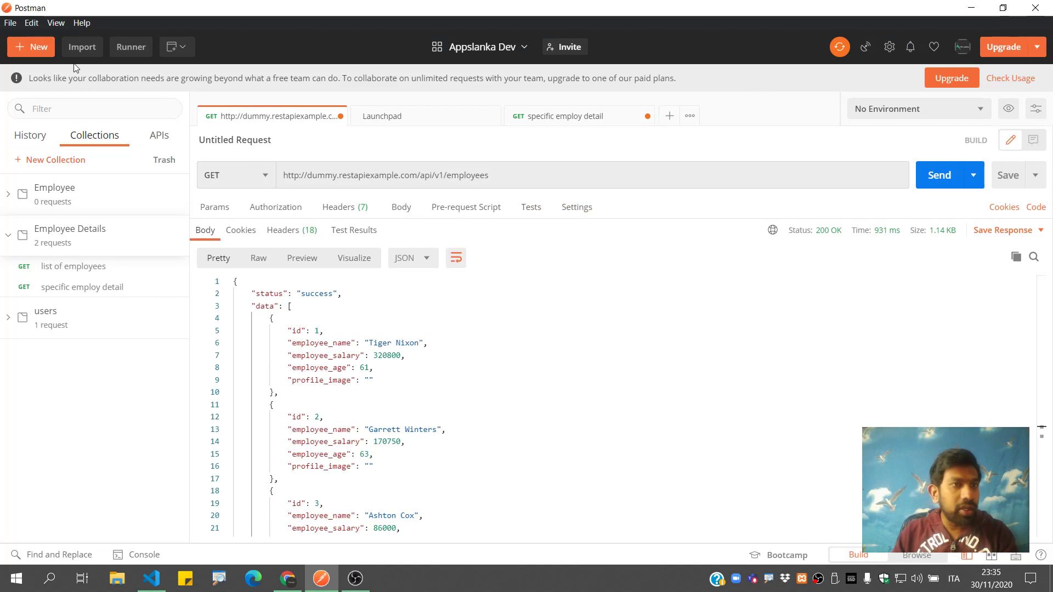
click(81, 48)
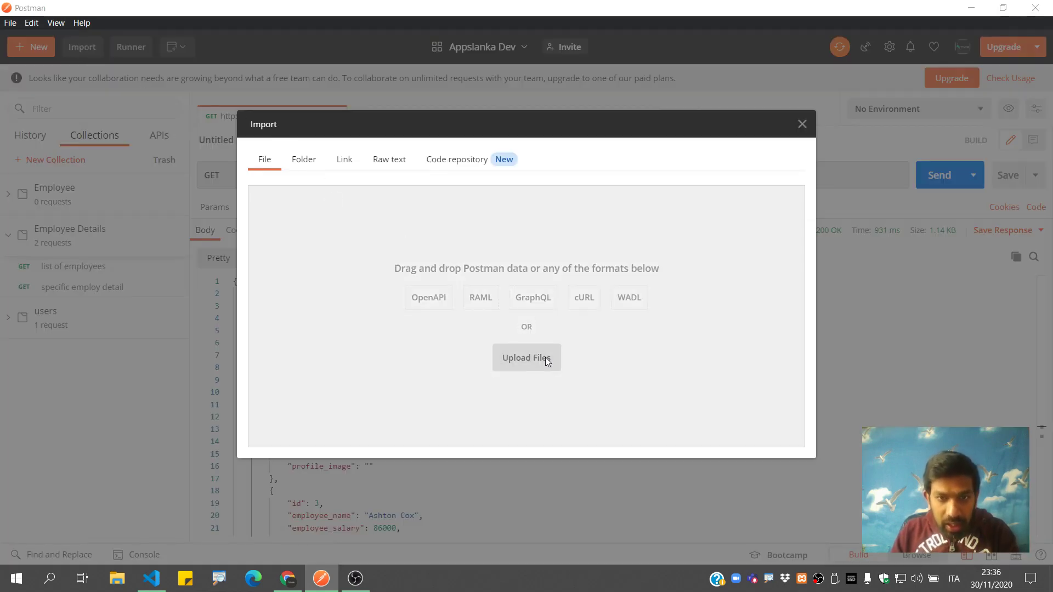
click(526, 358)
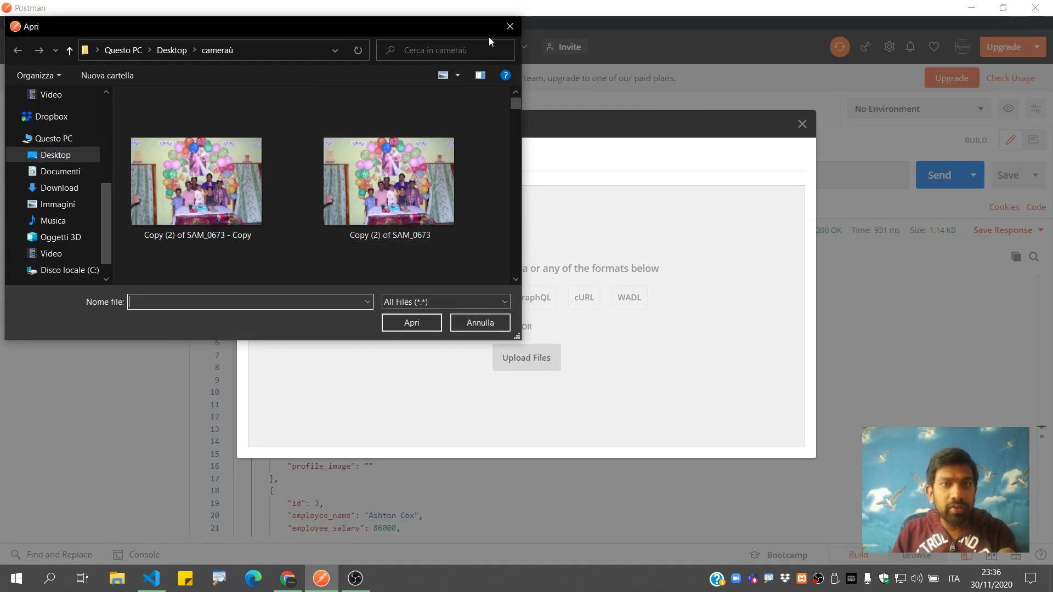
click(510, 26)
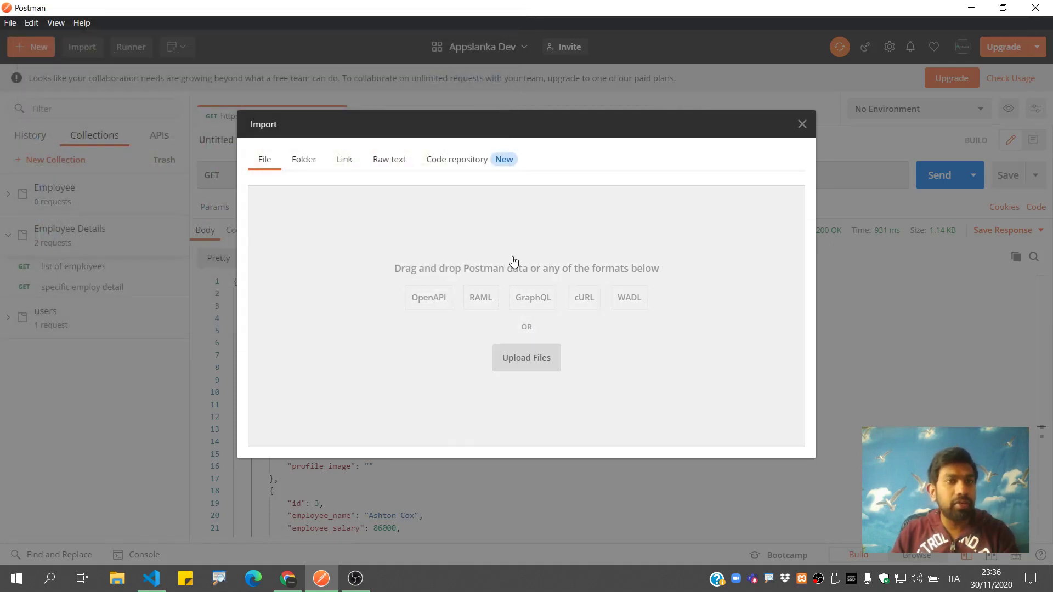
click(801, 130)
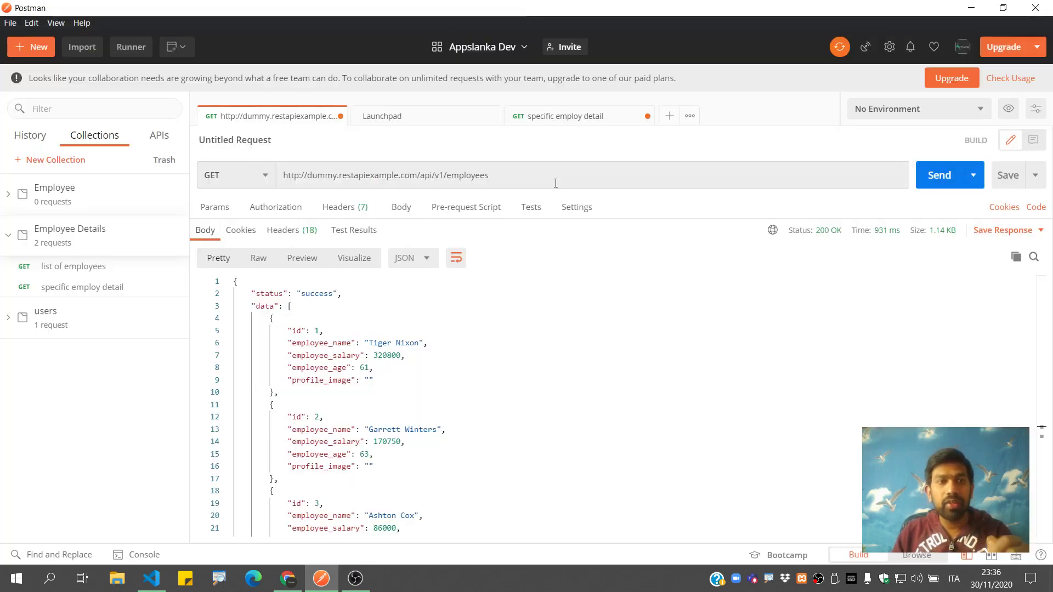
Export the Employee Details collection in Collection v2.1 format and save it to the Desktop as Employee Details.postman_collection.
click(173, 245)
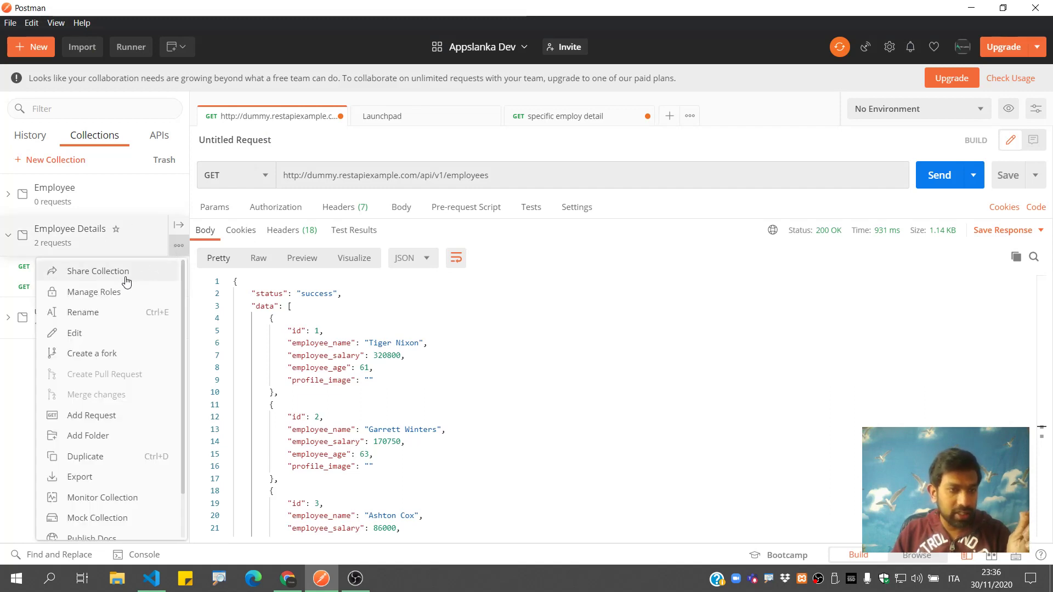
click(92, 486)
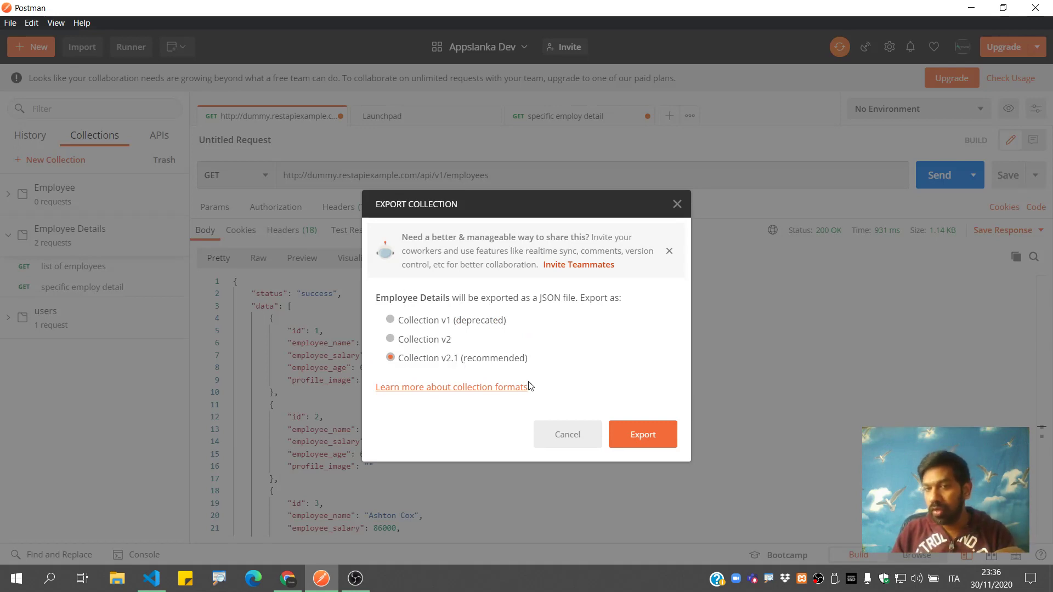
click(634, 434)
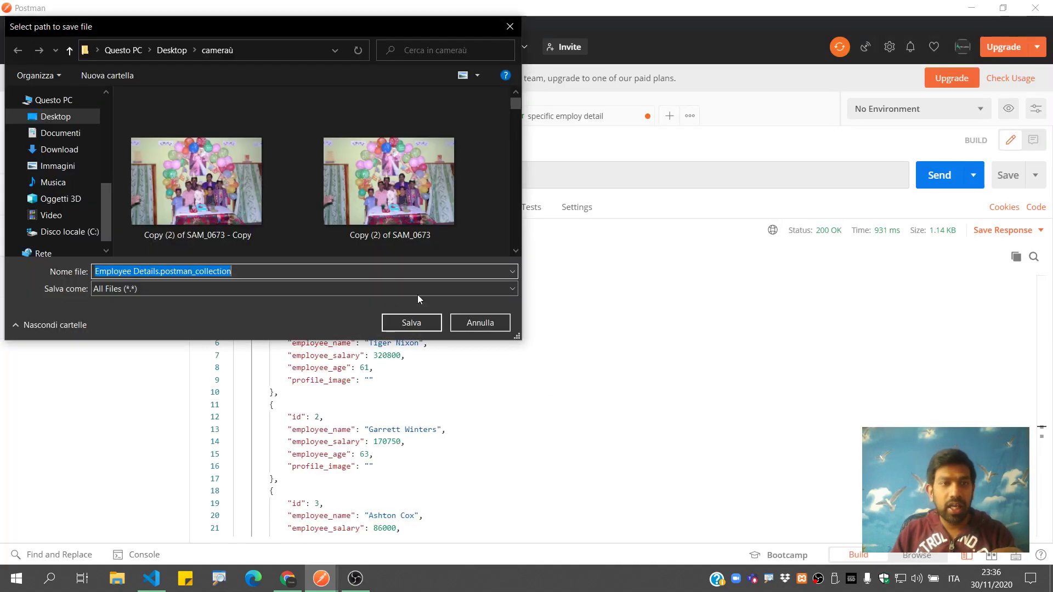
click(62, 123)
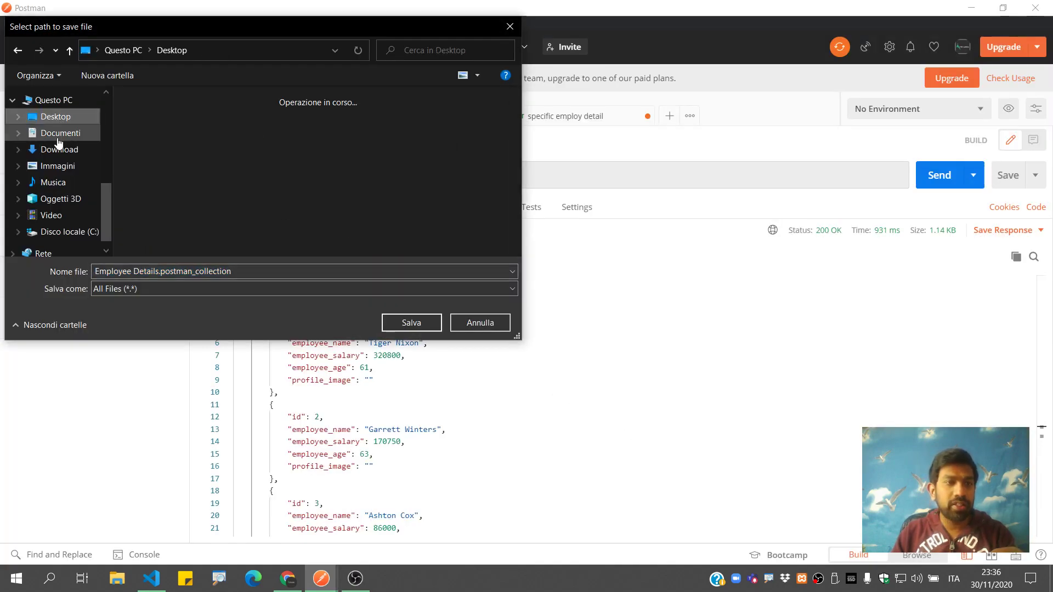
click(399, 323)
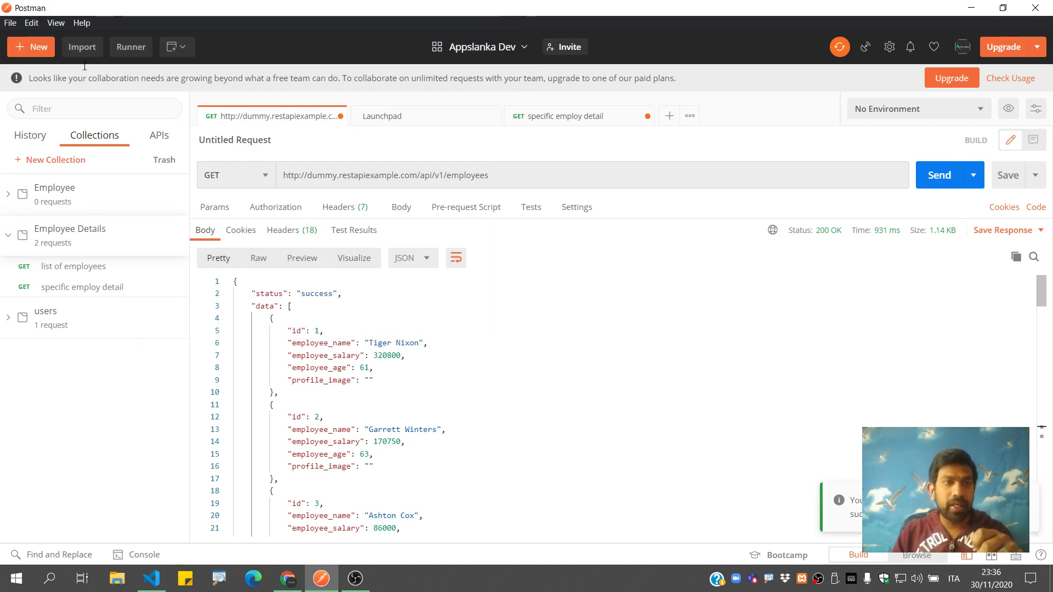
Close Postman, relaunch it through the Windows search with "post", and bring its window up.
key(alt+F4)
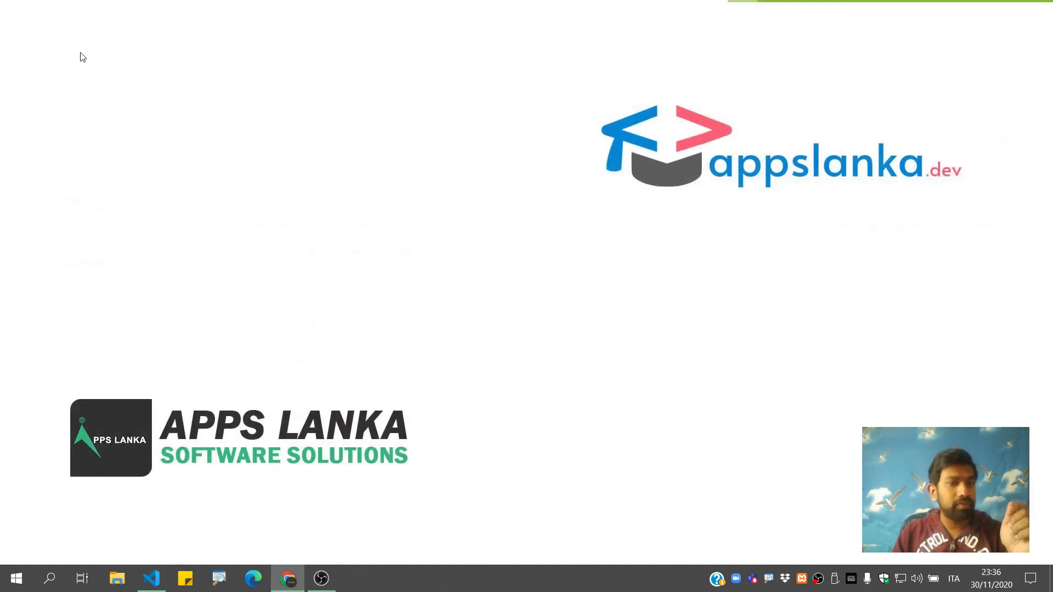
click(59, 577)
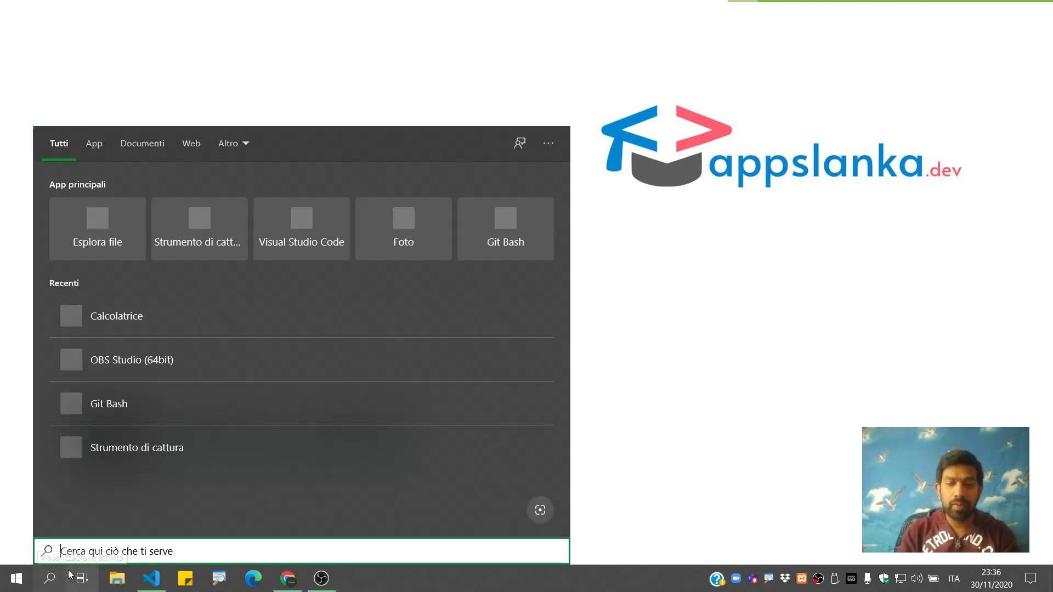
text(post)
key(Return)
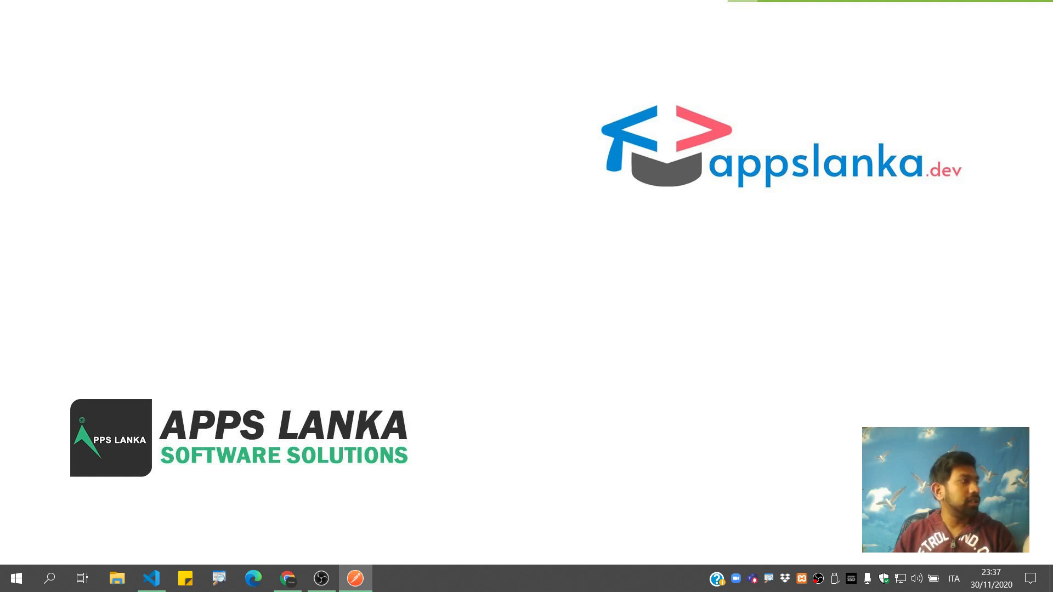
key(alt+Tab)
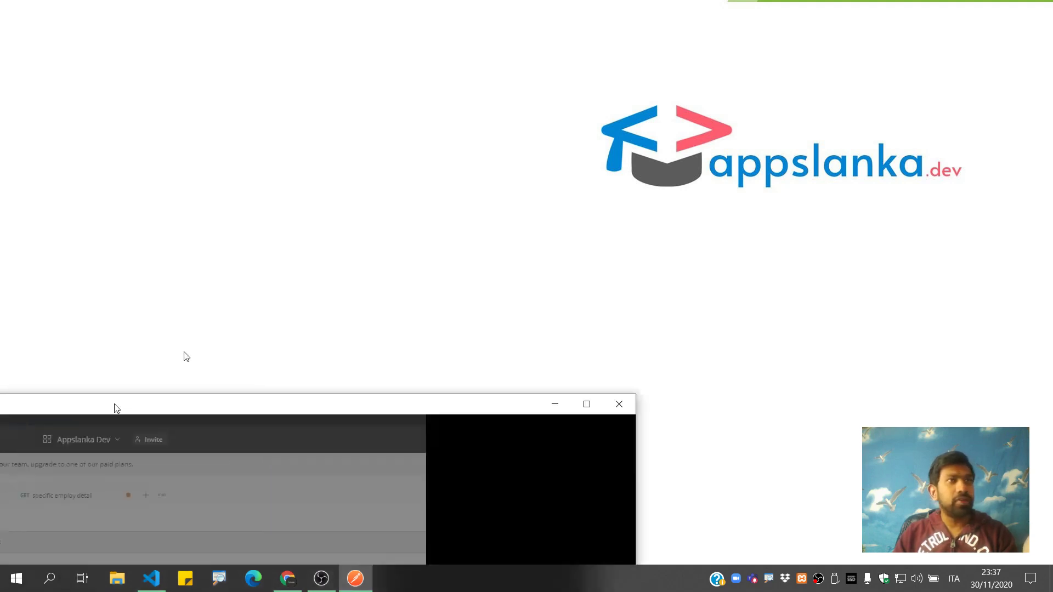
Export the Employee Details collection to the Musica folder as Employee Details.postman_collection.
click(630, 439)
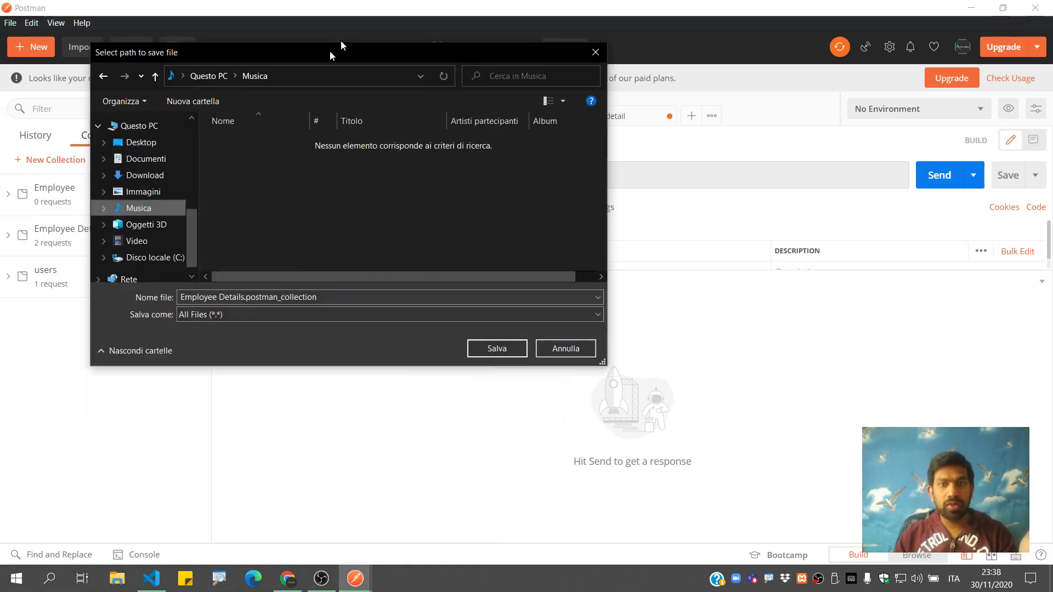
drag(341, 42, 478, 157)
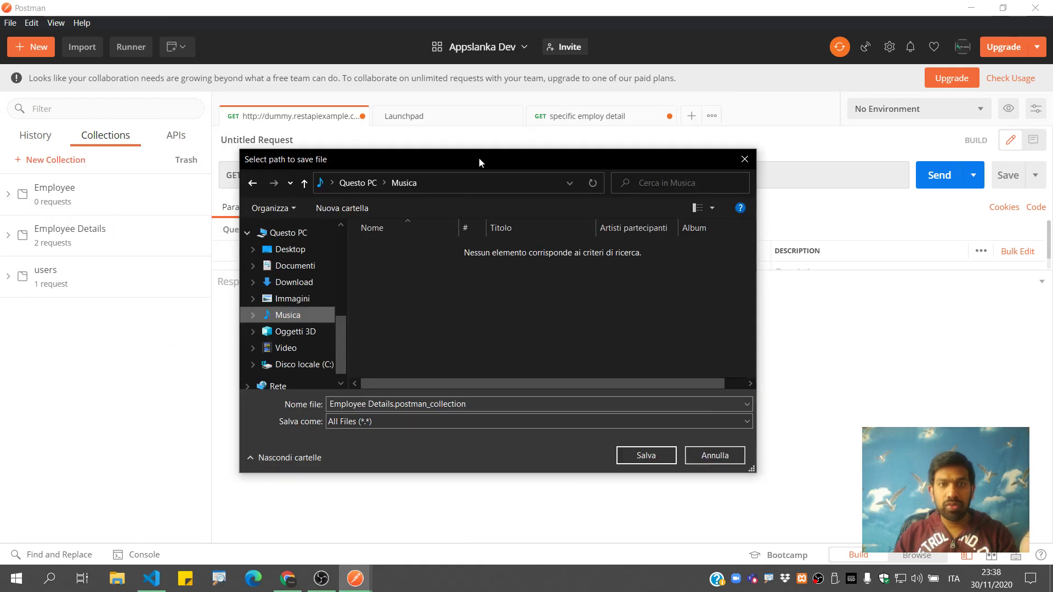
click(631, 455)
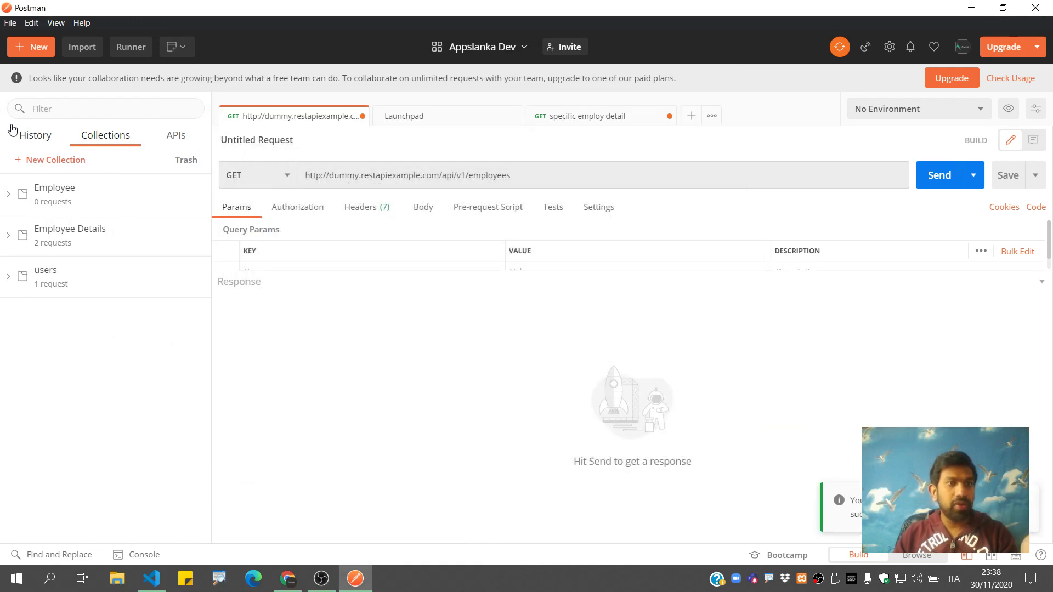
Start a file import and select Employee Details.postman_collection in the Musica folder, widening the name column to show the full file name.
click(76, 49)
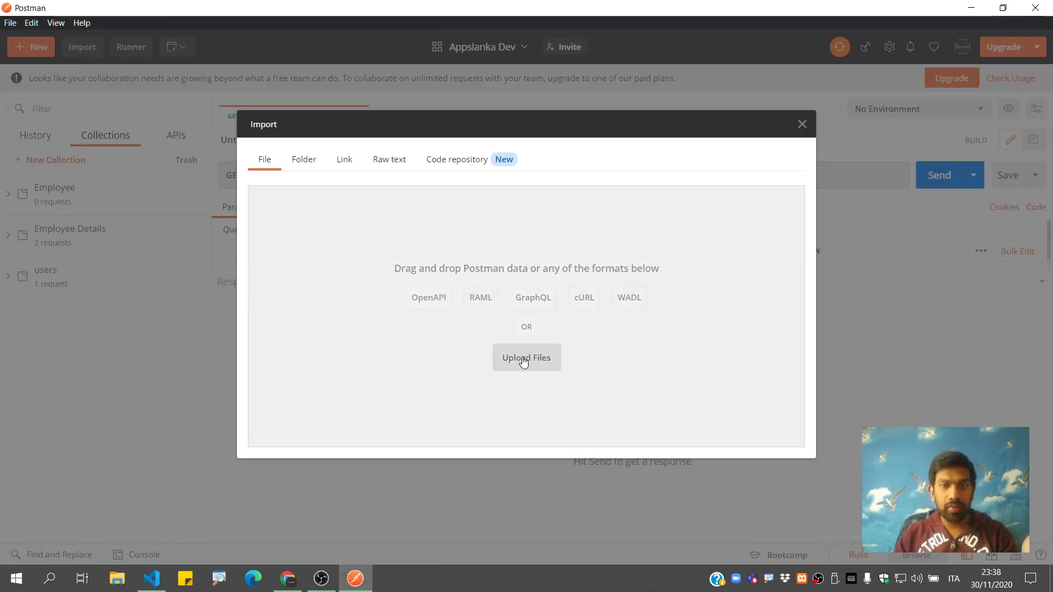
click(523, 360)
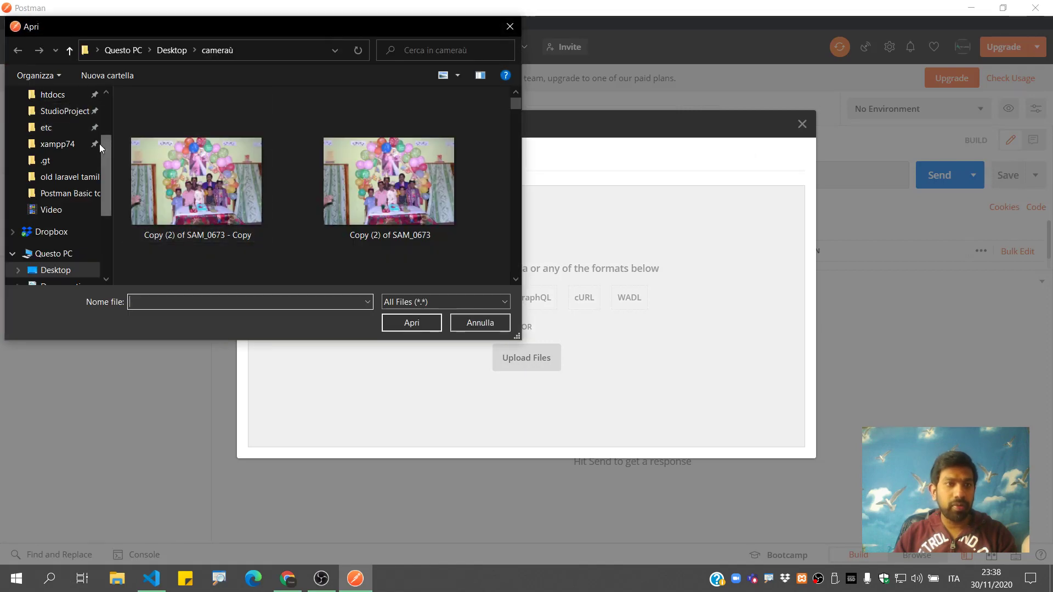
scroll(55, 164, up, 3)
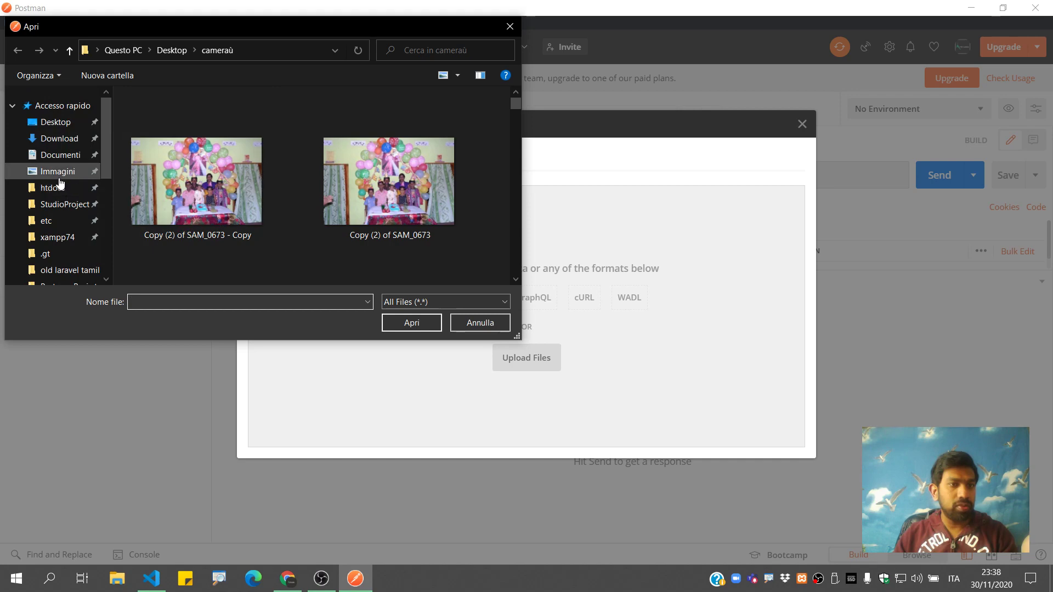
click(60, 179)
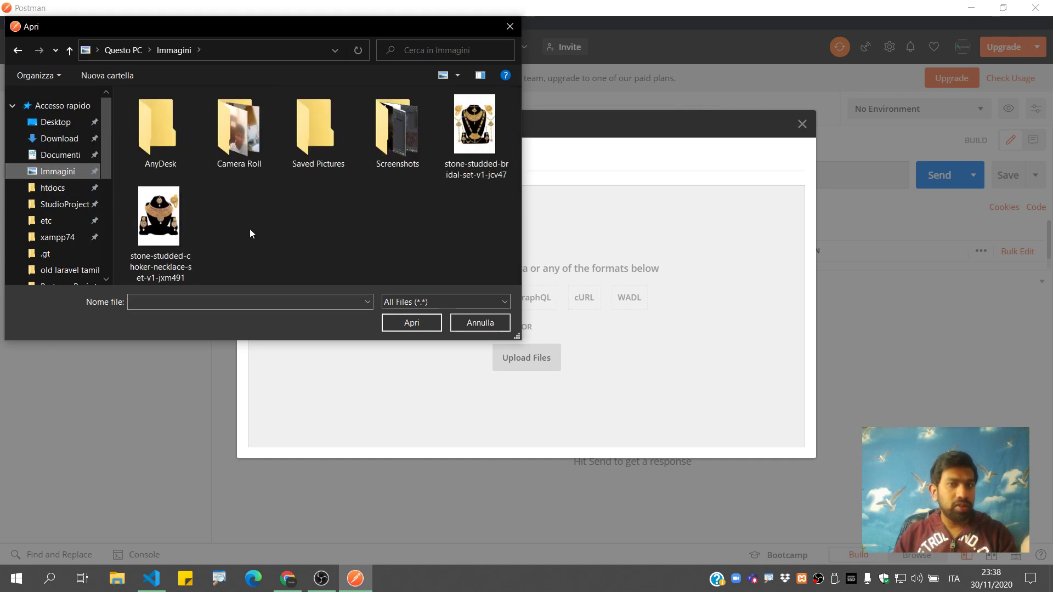
scroll(62, 241, down, 4)
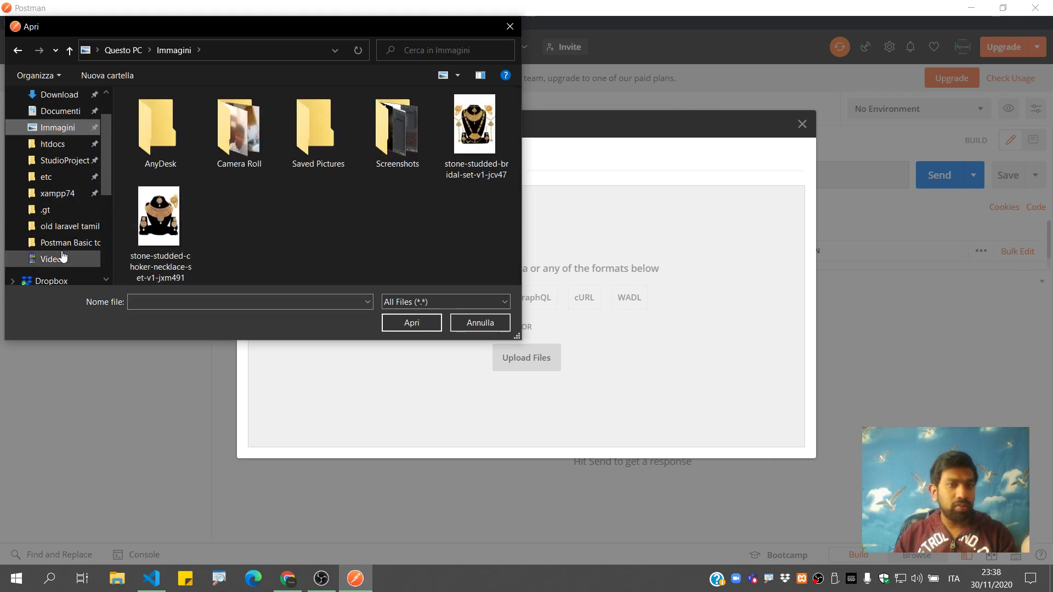
scroll(62, 258, down, 5)
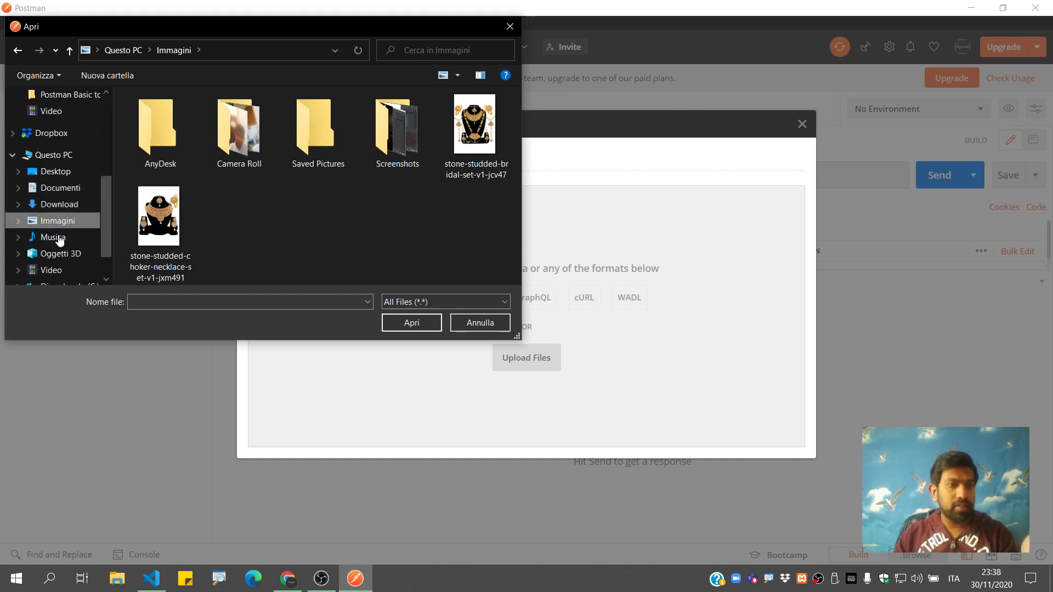
click(53, 237)
click(201, 116)
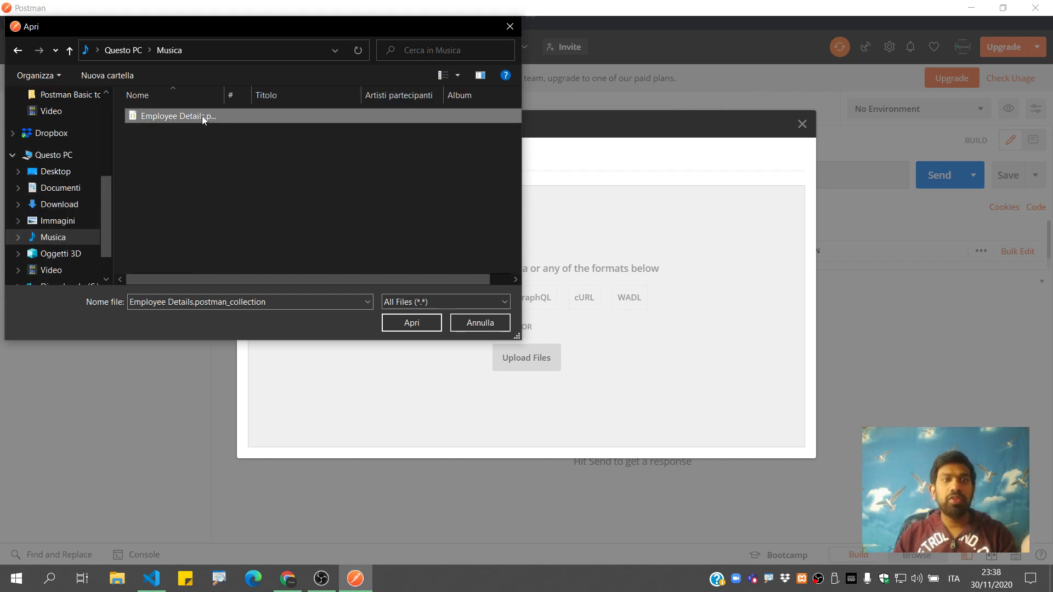
drag(224, 95, 378, 95)
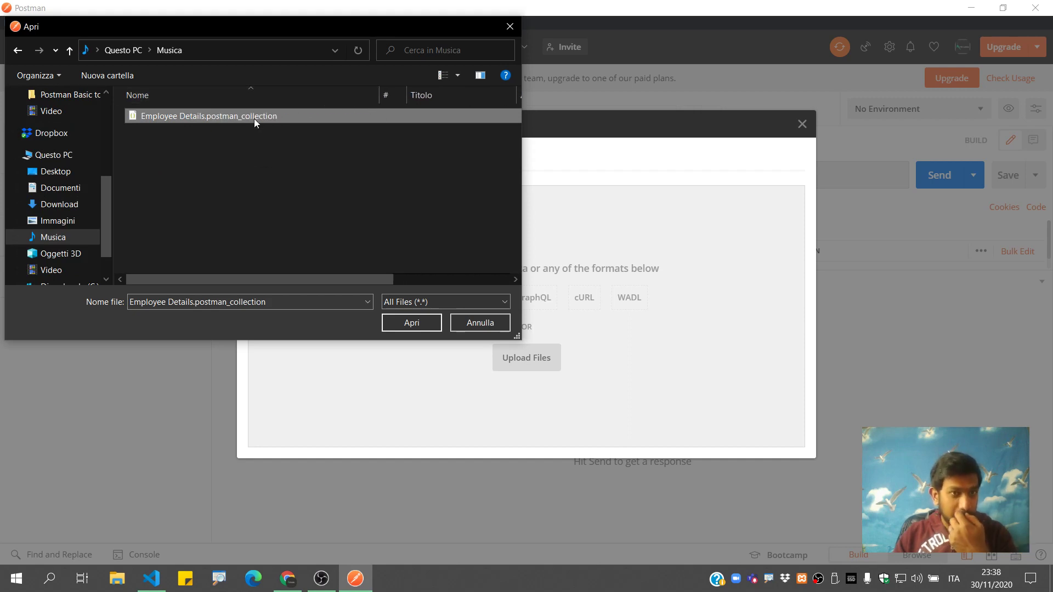
Load the selected collection file and import it as a copy alongside the existing Employee Details collection.
click(410, 324)
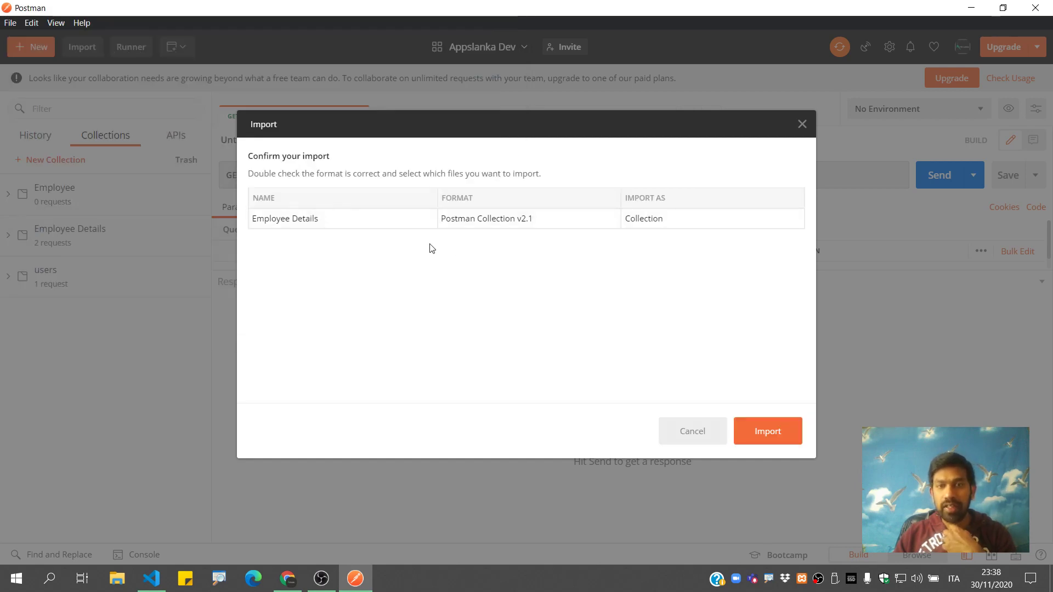
click(774, 432)
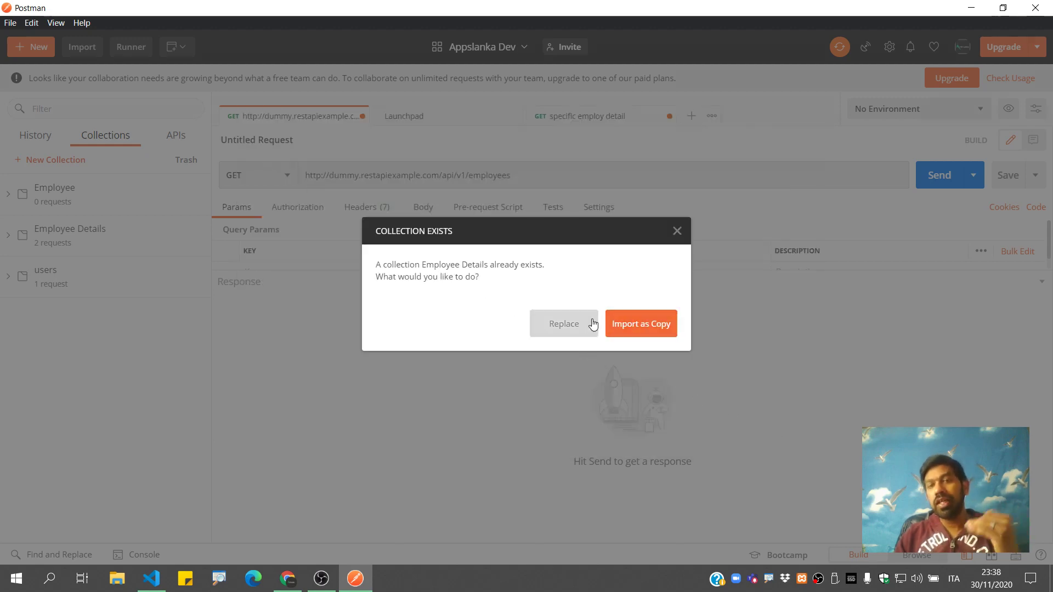
click(632, 327)
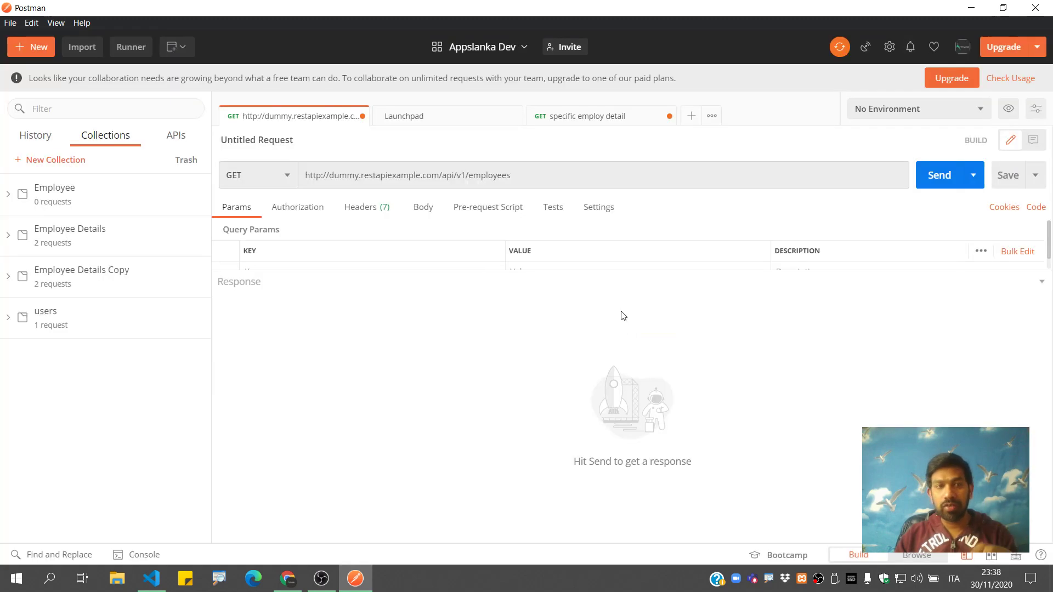
Expand Employee Details Copy and look at its list of employees and specific employ detail requests.
click(86, 282)
click(69, 308)
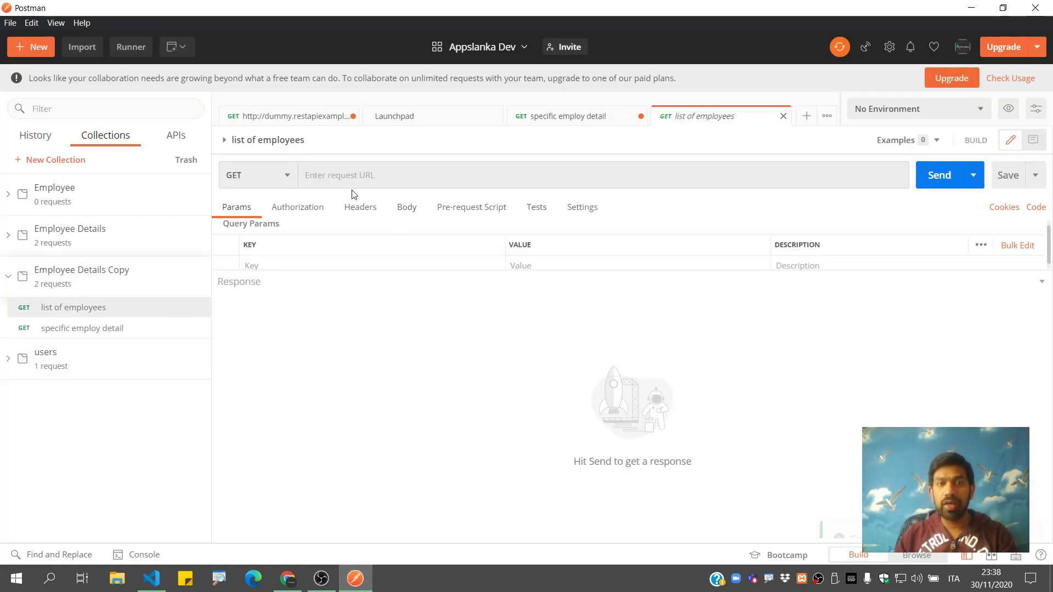
click(77, 327)
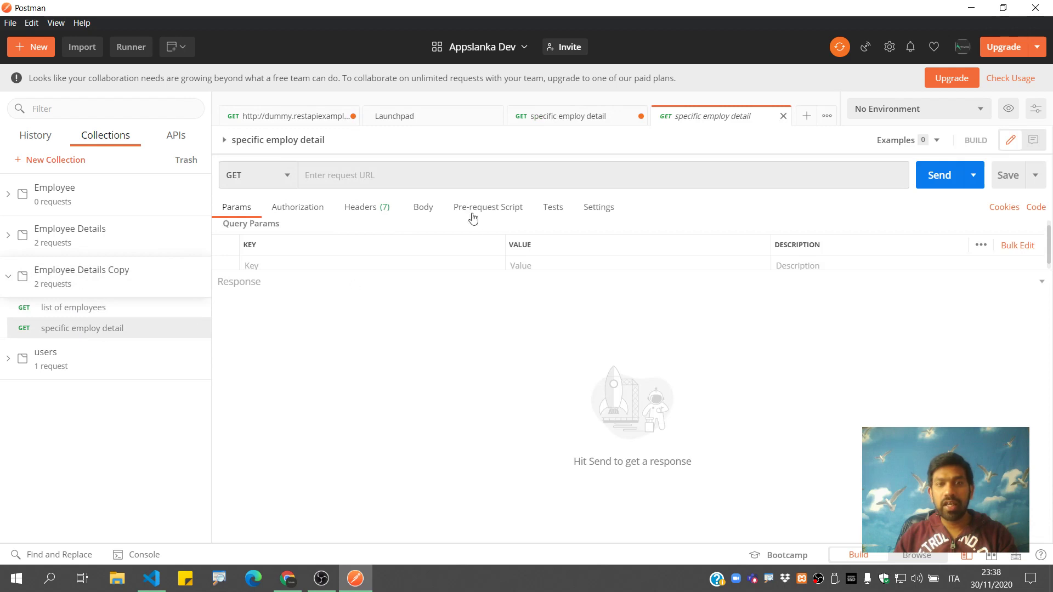
click(325, 120)
click(947, 182)
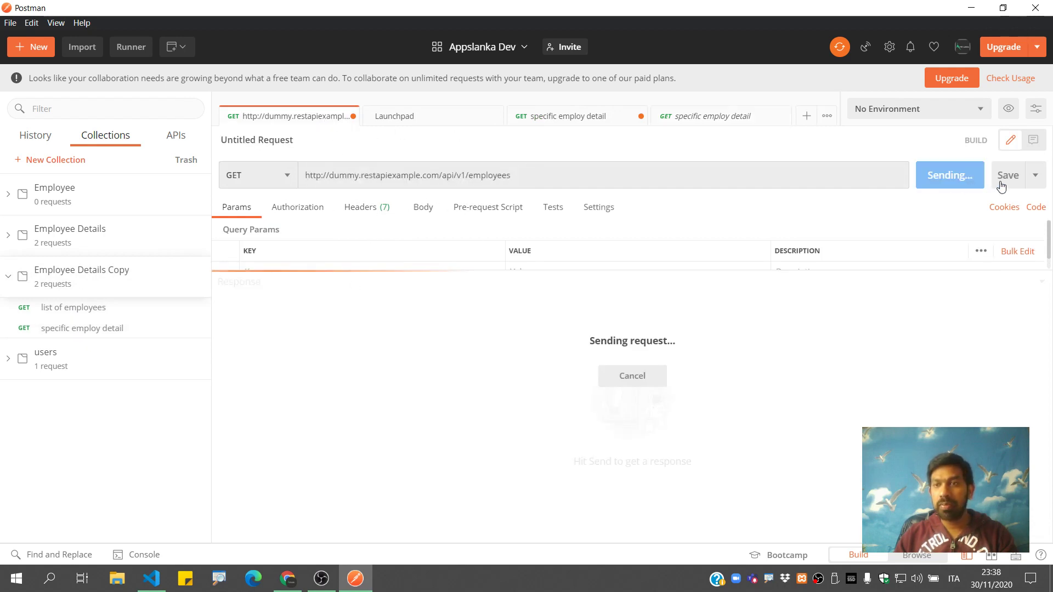
click(1005, 175)
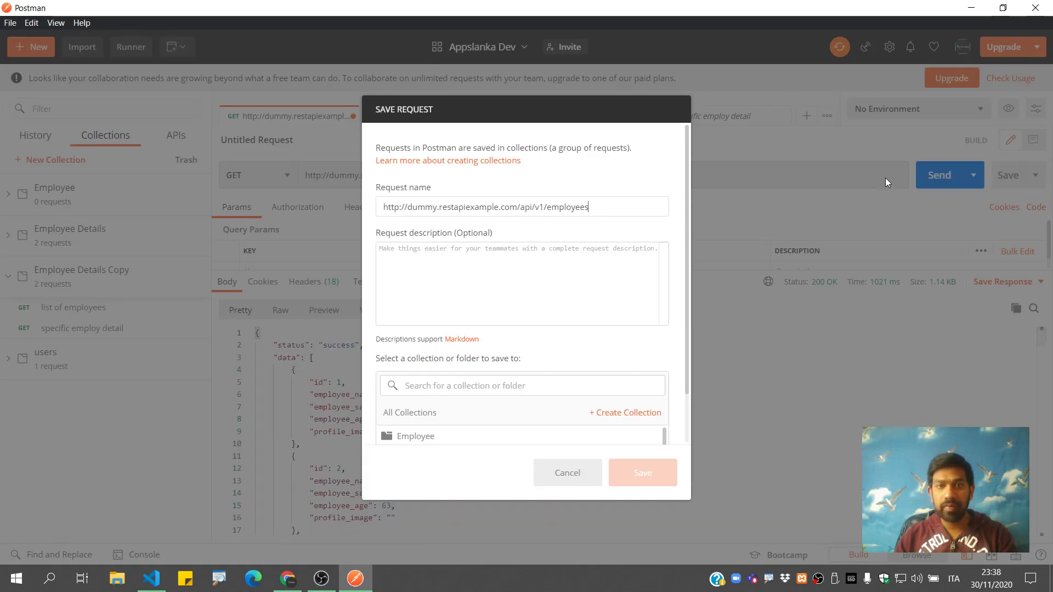
key(Escape)
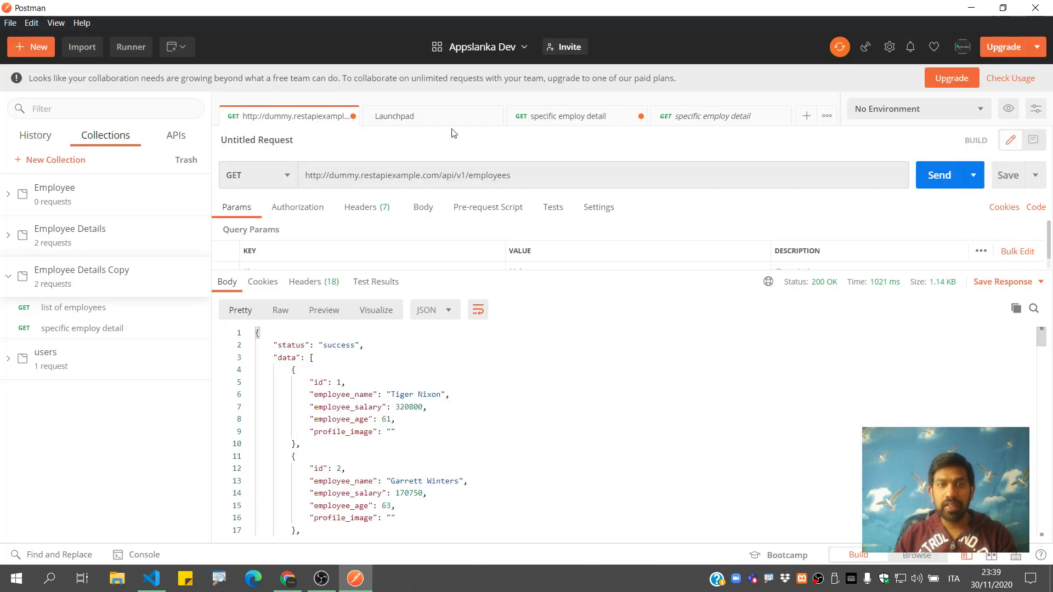
click(554, 116)
click(1006, 174)
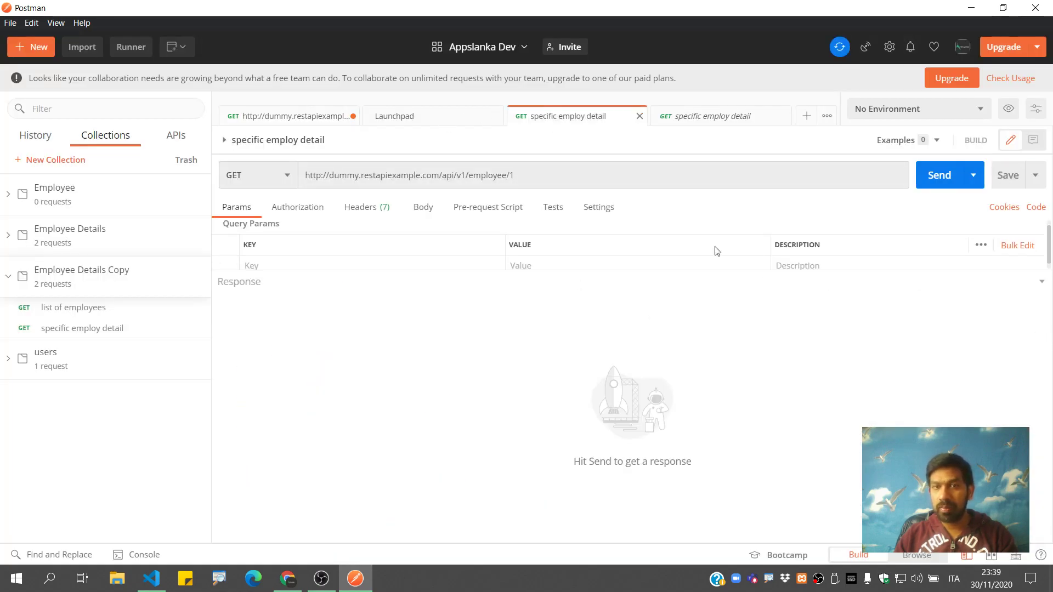
Recheck both requests inside Employee Details Copy, then minimize the Postman window.
click(84, 309)
click(84, 329)
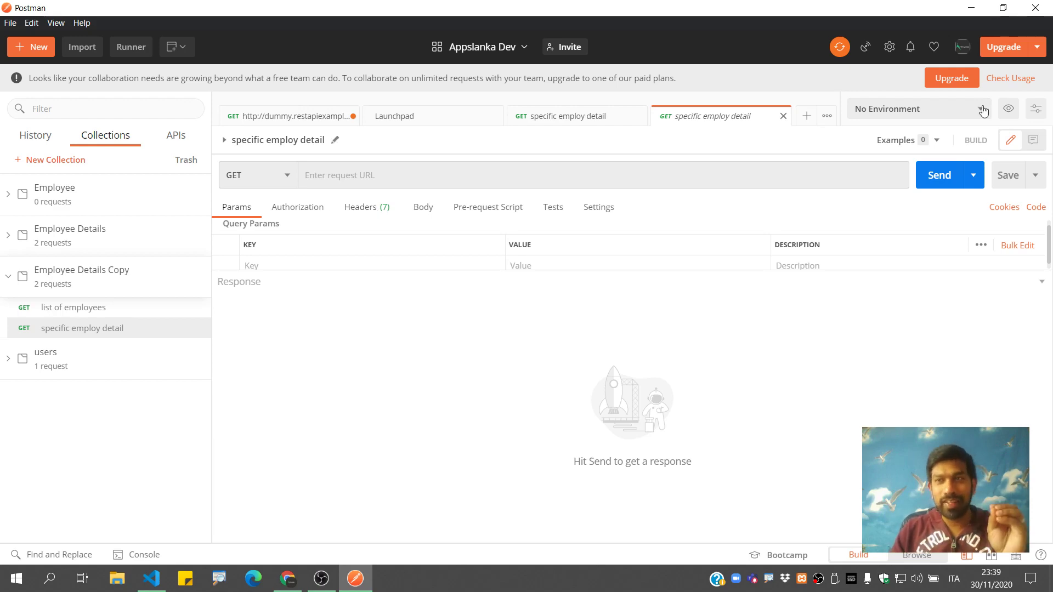
click(970, 8)
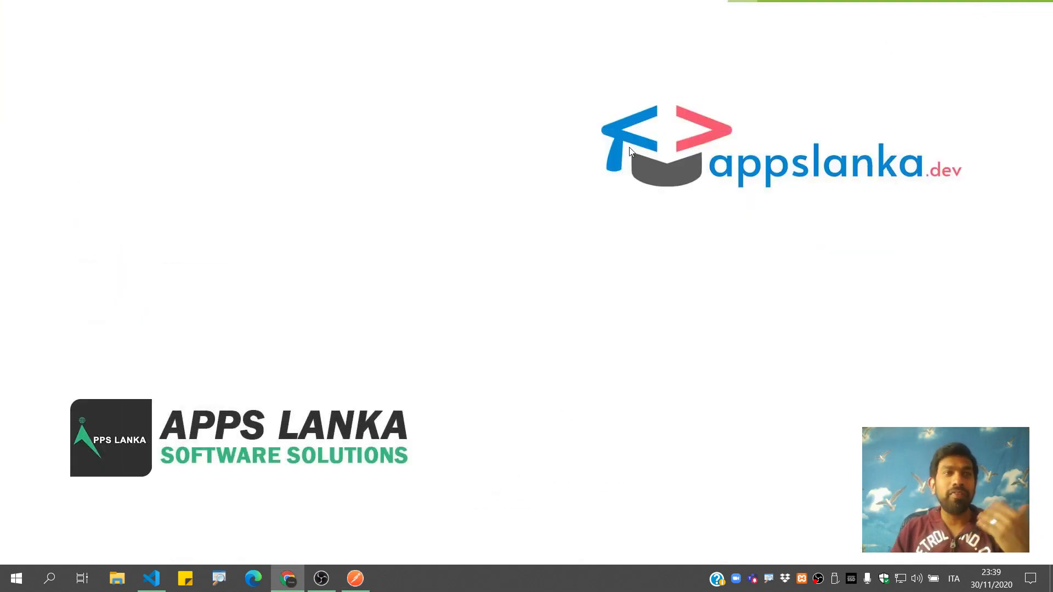